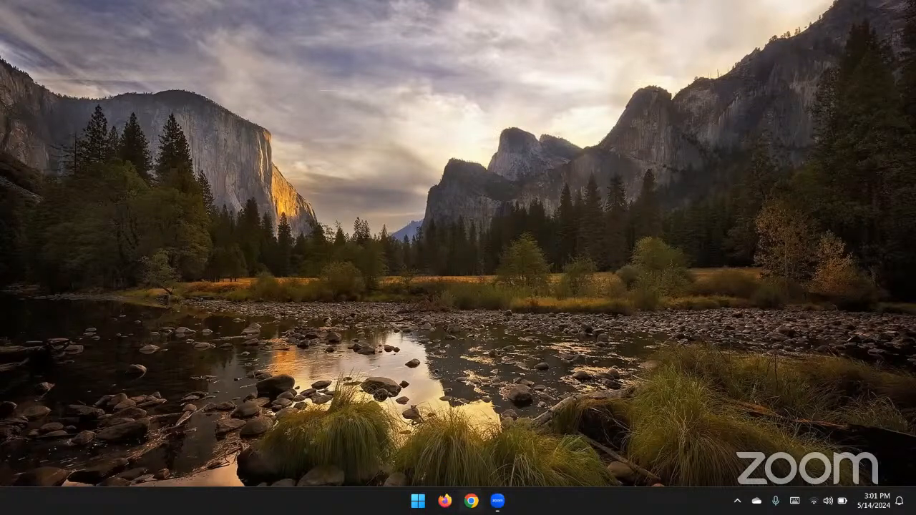
Open the browser and go to the AWS Management Console page in a new tab, closing the Google tab.
click(471, 501)
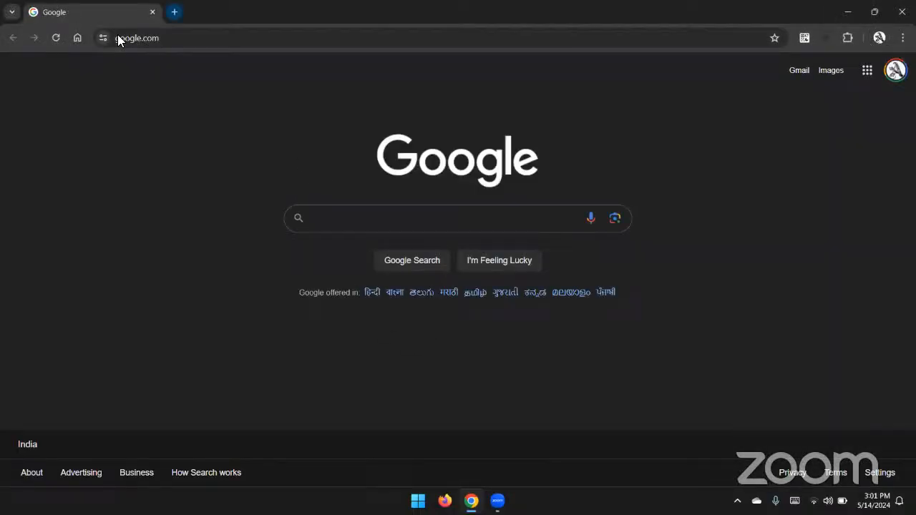
key(ctrl+t)
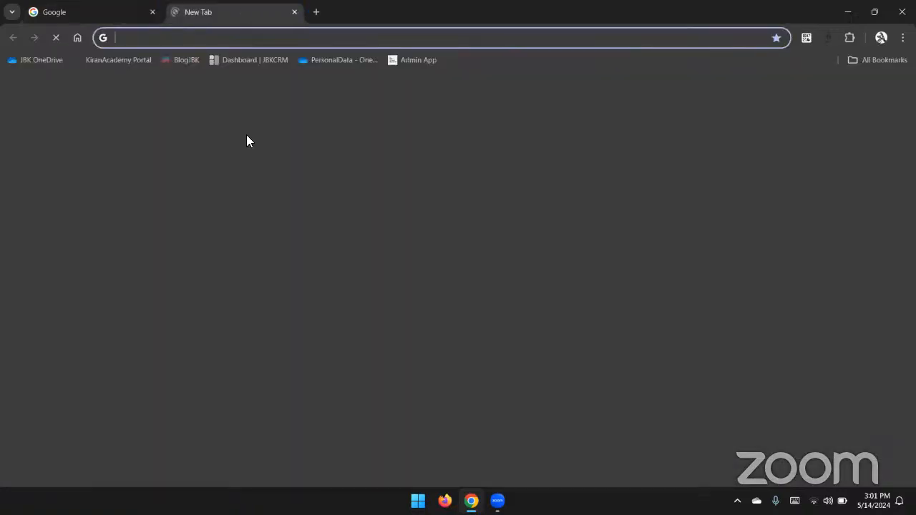
click(379, 315)
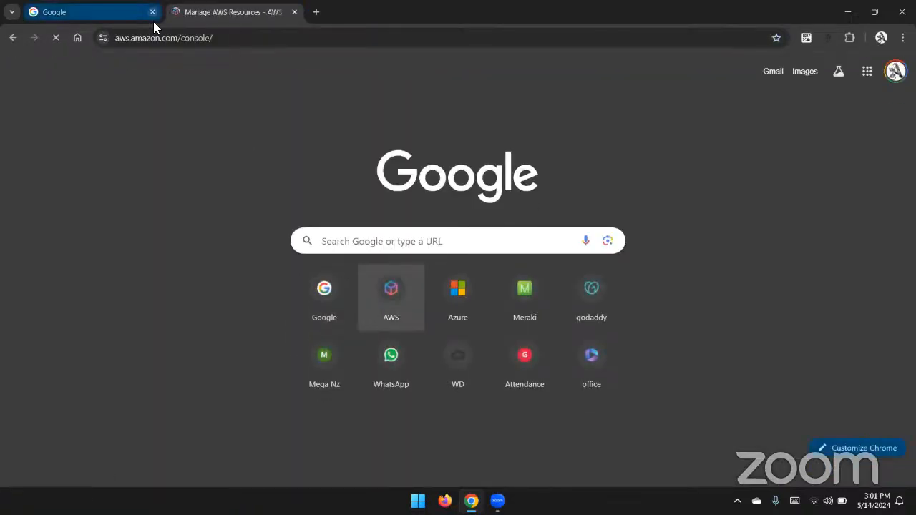
click(152, 13)
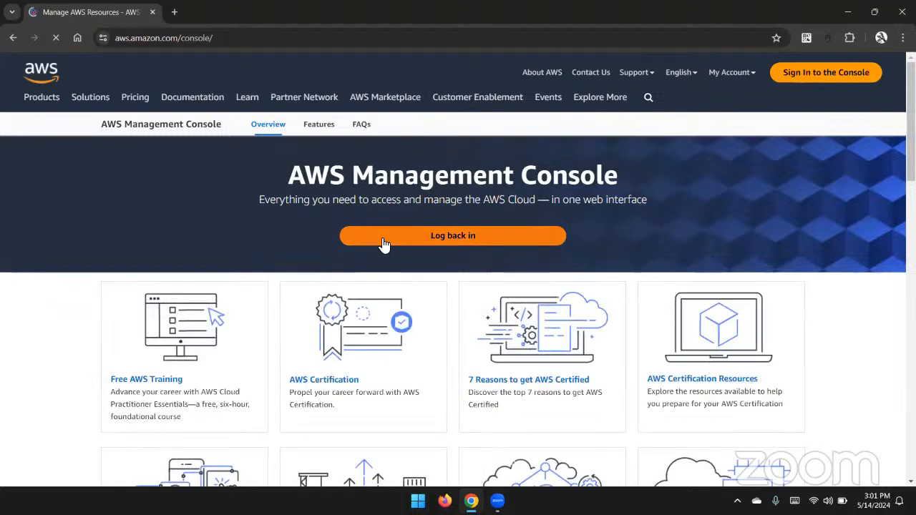
Log back into the AWS console and open the EC2 Instances list.
click(383, 240)
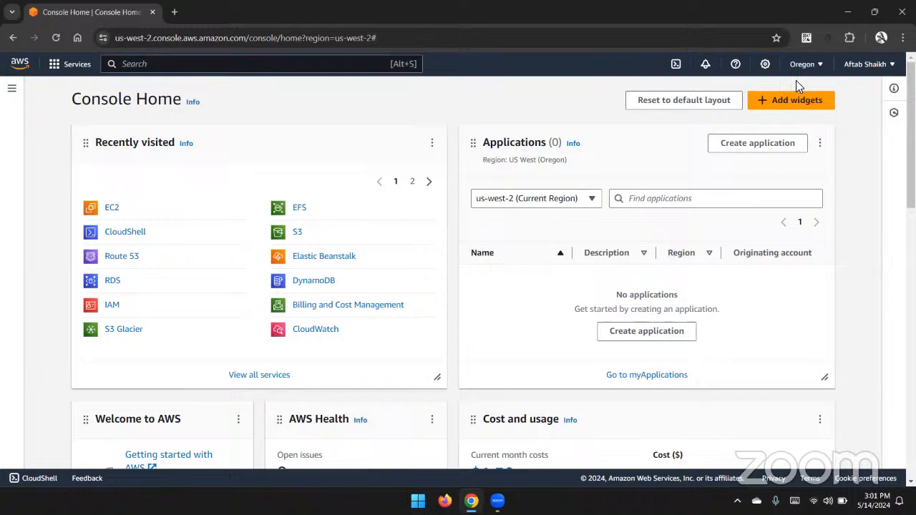
click(111, 208)
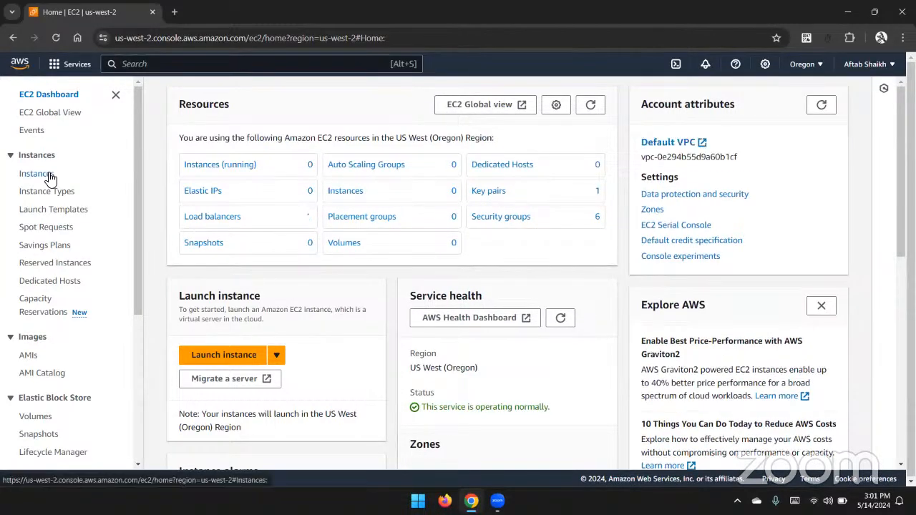
click(36, 174)
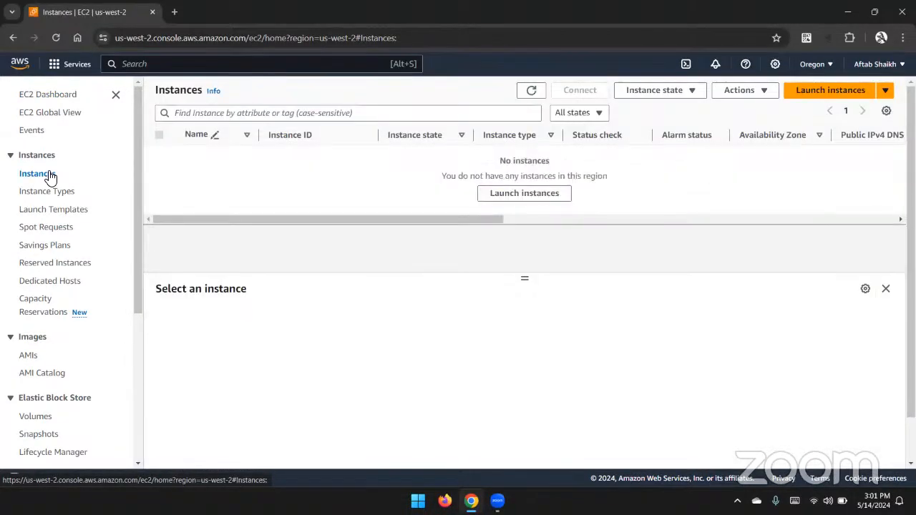
Start launching a new EC2 instance and name it Ser1.
click(814, 101)
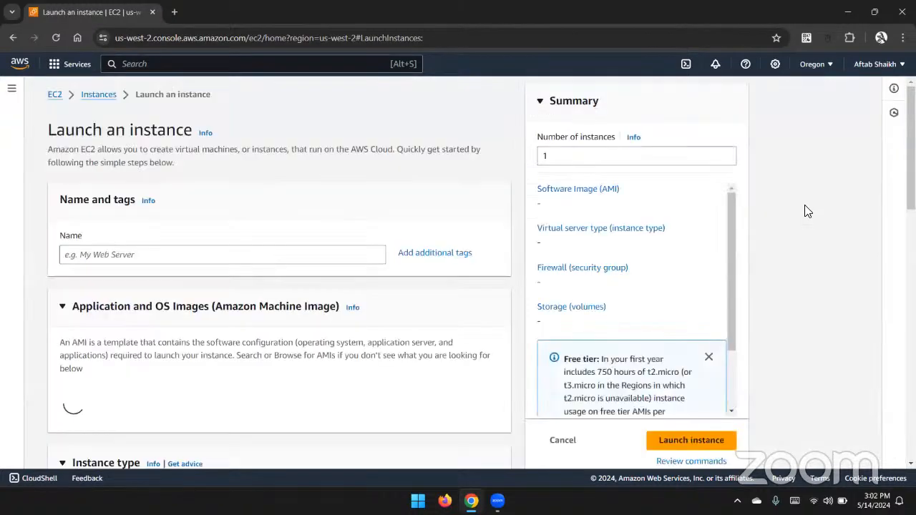
click(302, 255)
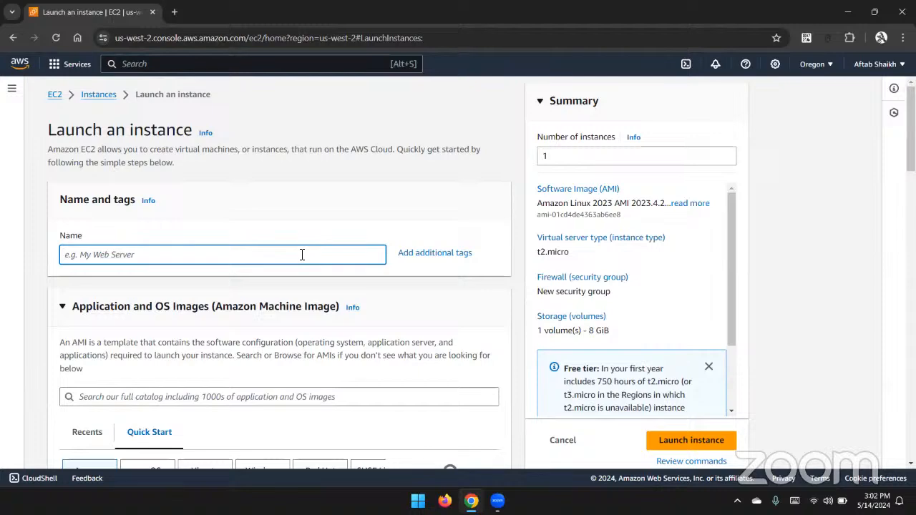
text(Ser1)
Choose the Windows quick-start image, Microsoft Windows Server 2022 Base, as the AMI.
scroll(302, 254, down, 3)
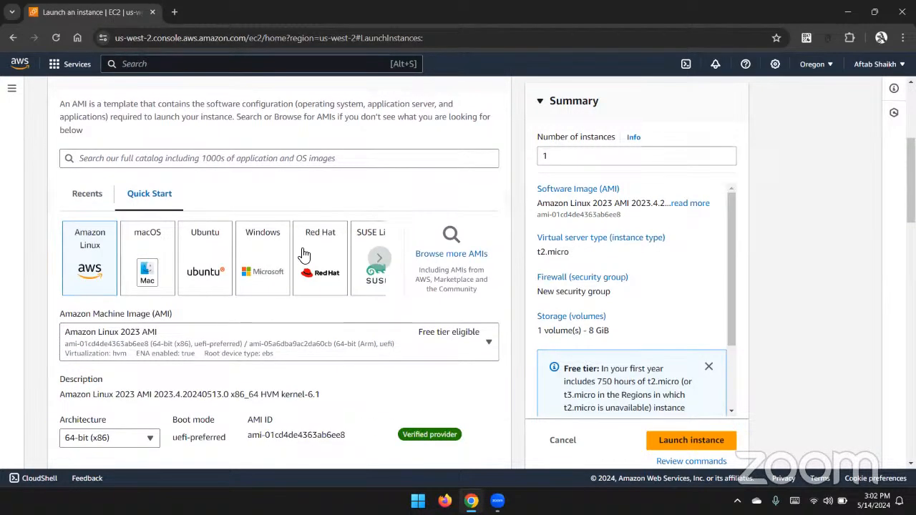
click(269, 246)
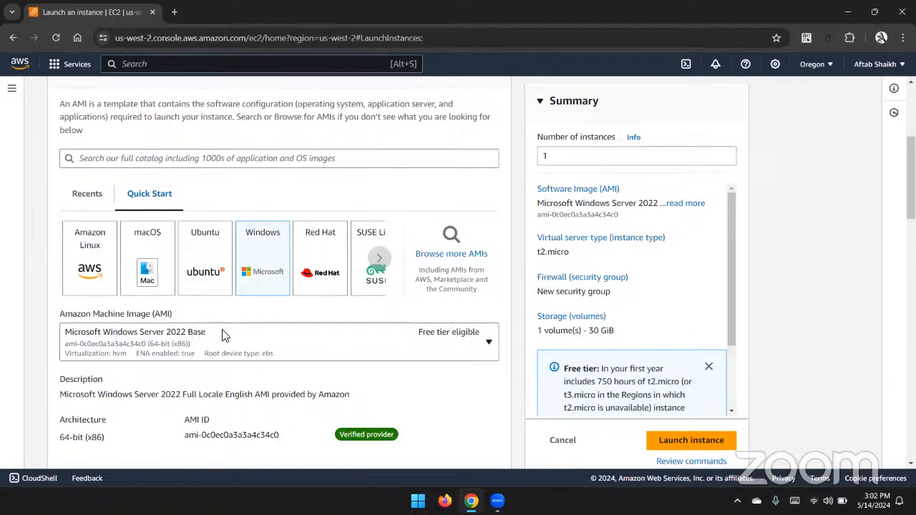
Set the instance type to t2.medium.
scroll(223, 336, down, 4)
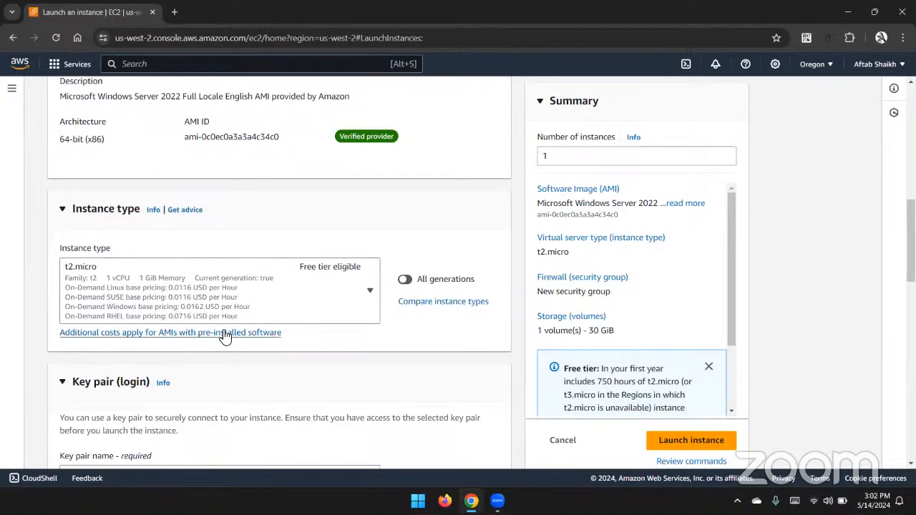
scroll(224, 337, down, 2)
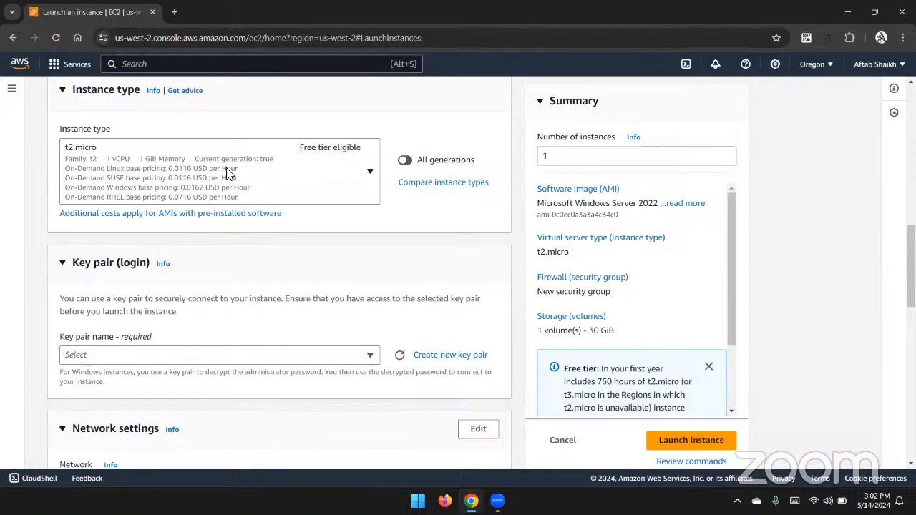
click(292, 184)
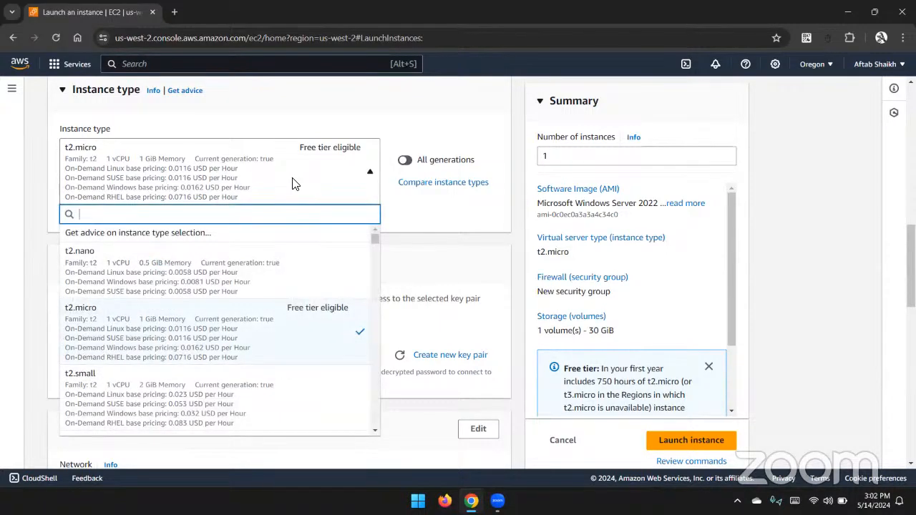
scroll(240, 348, down, 2)
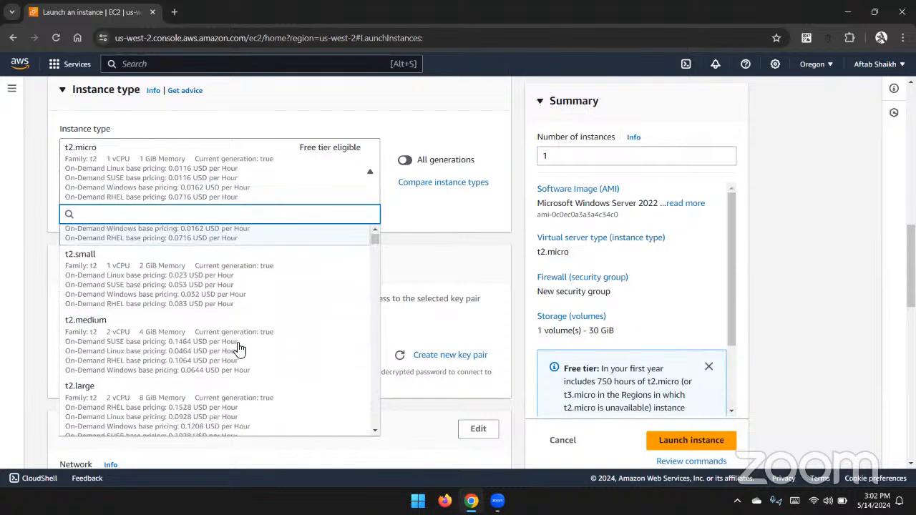
scroll(240, 348, down, 1)
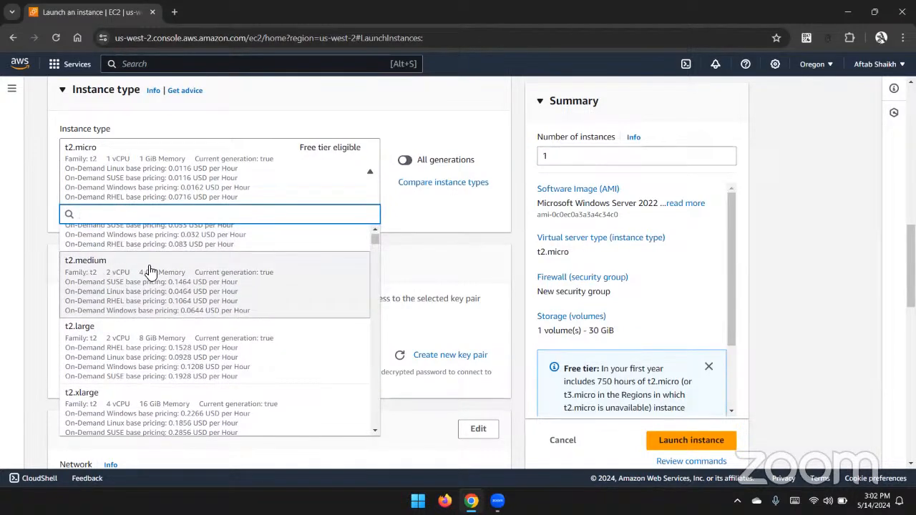
click(236, 277)
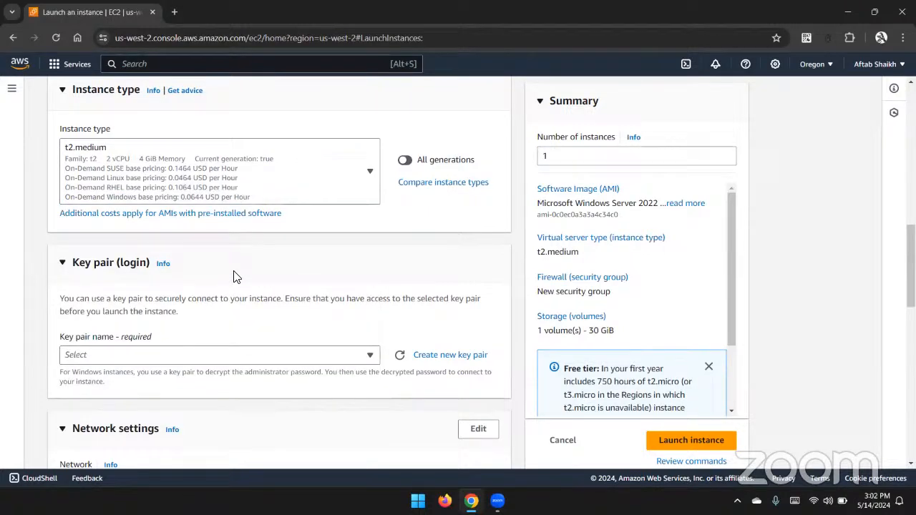
Select the awscert key pair for login.
click(250, 363)
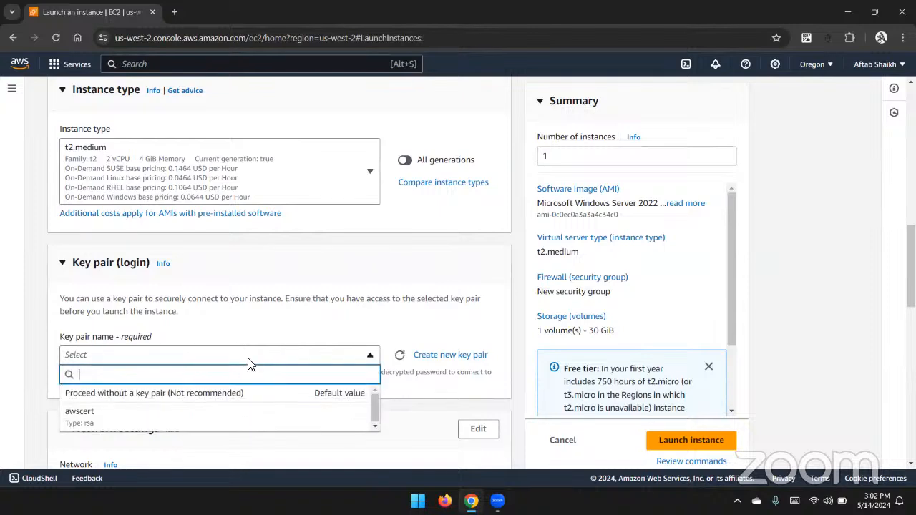
click(241, 421)
Launch the instance with the default network settings and 30 GiB gp2 root volume.
scroll(328, 280, down, 4)
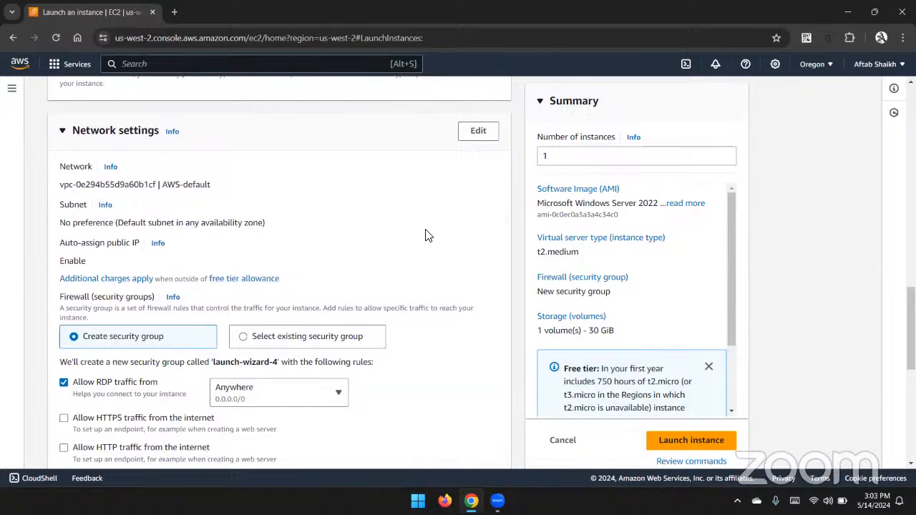
scroll(425, 234, down, 2)
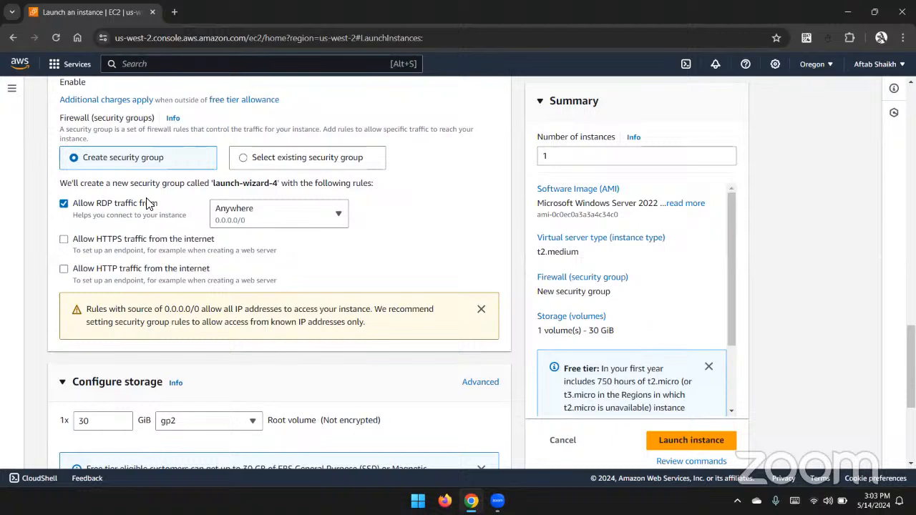
scroll(147, 204, down, 3)
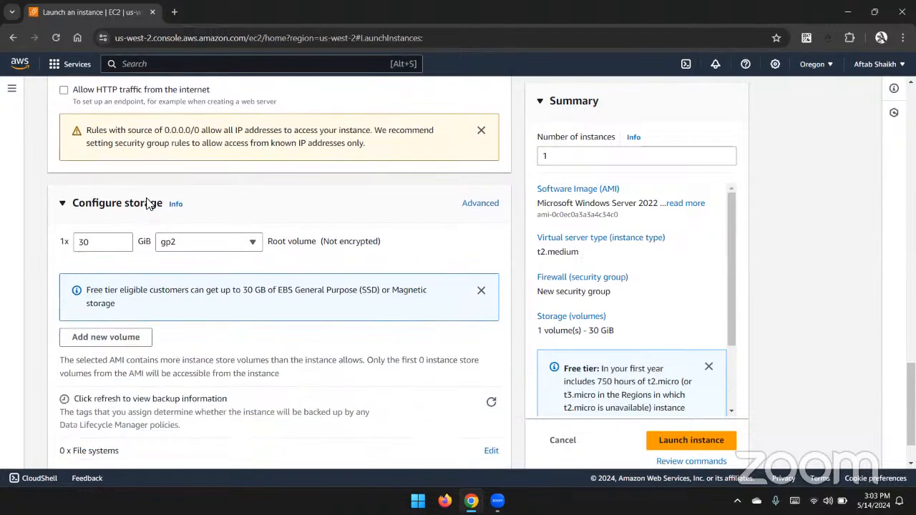
scroll(147, 204, down, 1)
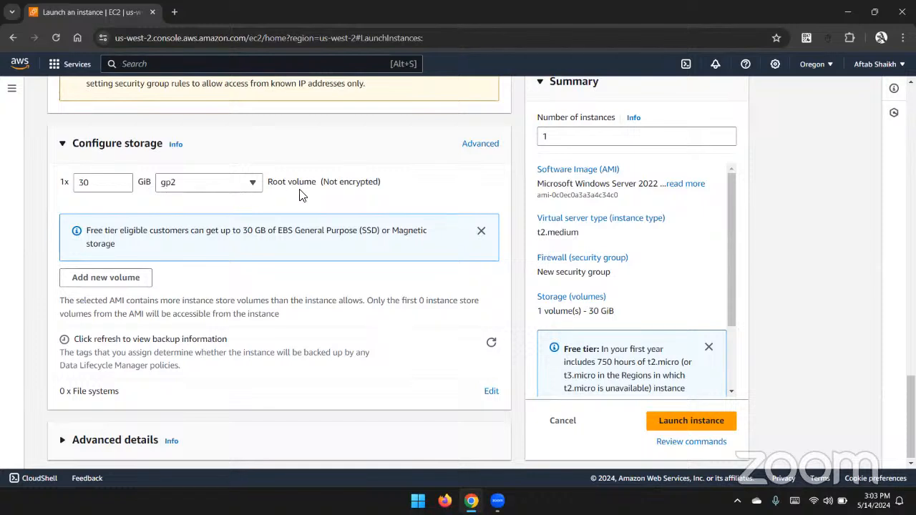
click(670, 425)
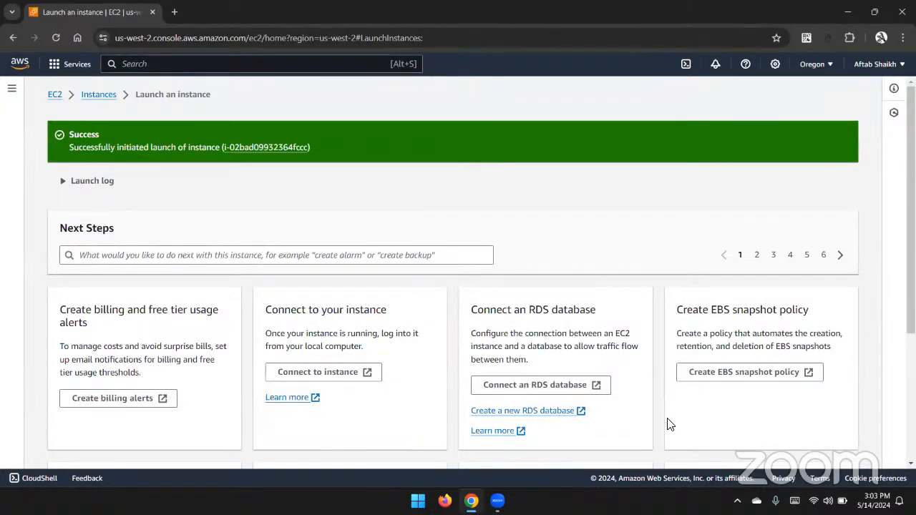
Go to the instances list, select Ser1 and copy its public IPv4 address.
scroll(670, 425, down, 3)
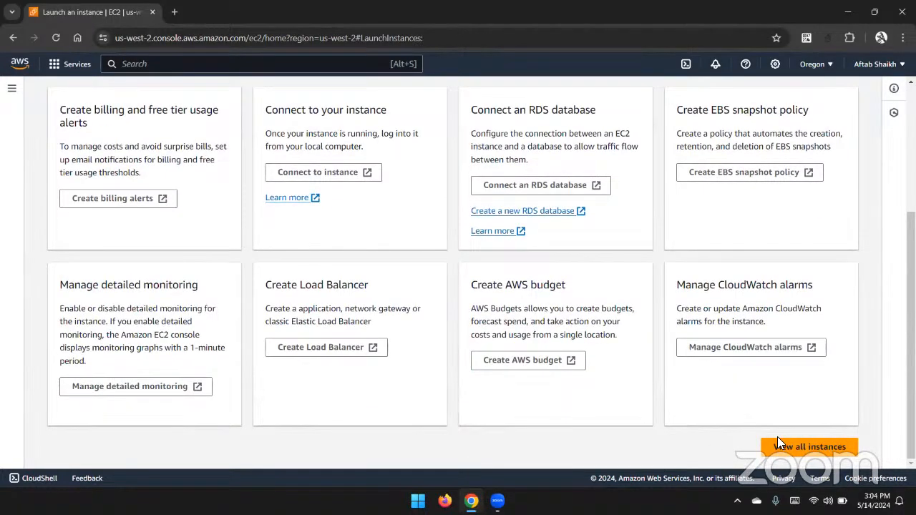
click(778, 440)
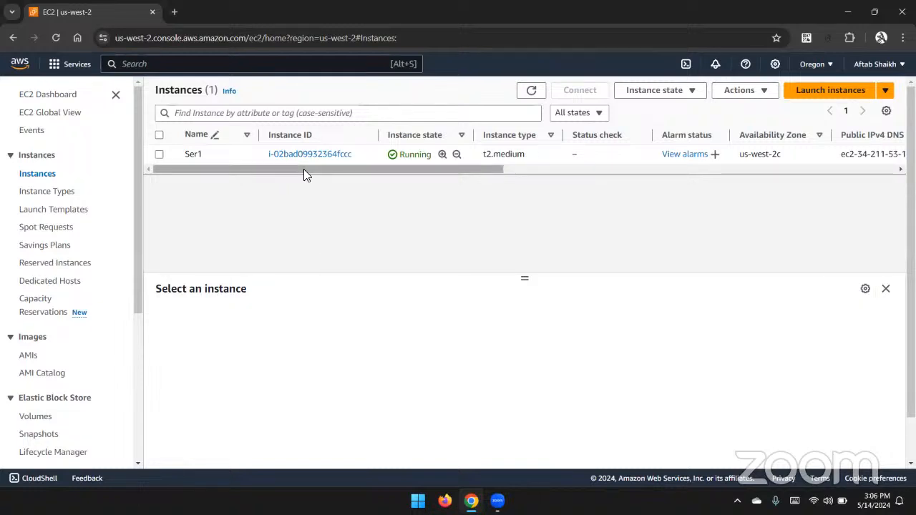
click(159, 155)
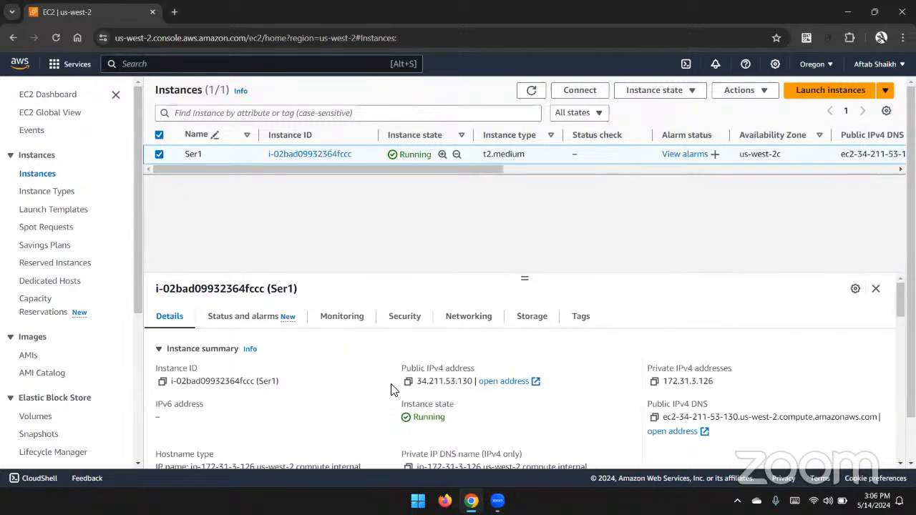
click(411, 381)
Open Remote Desktop Connection and try connecting to the instance's public IPv4 address.
click(418, 501)
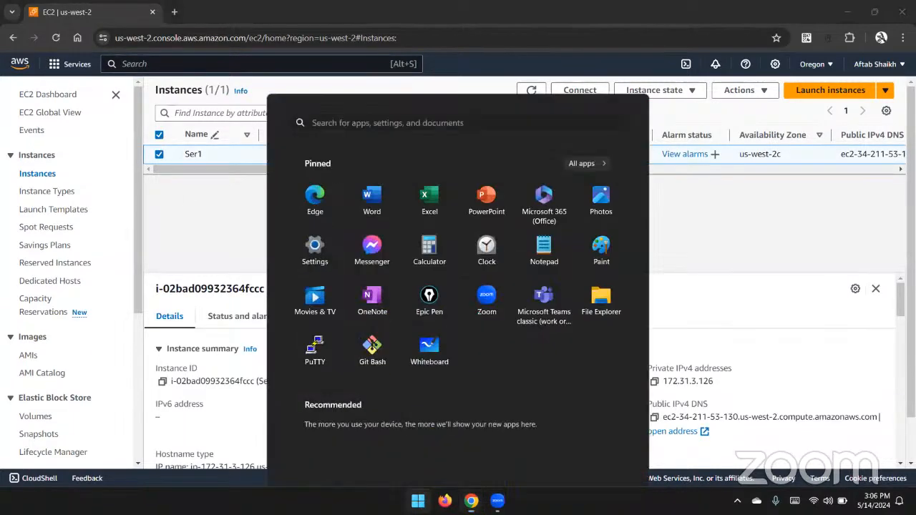
text(rem)
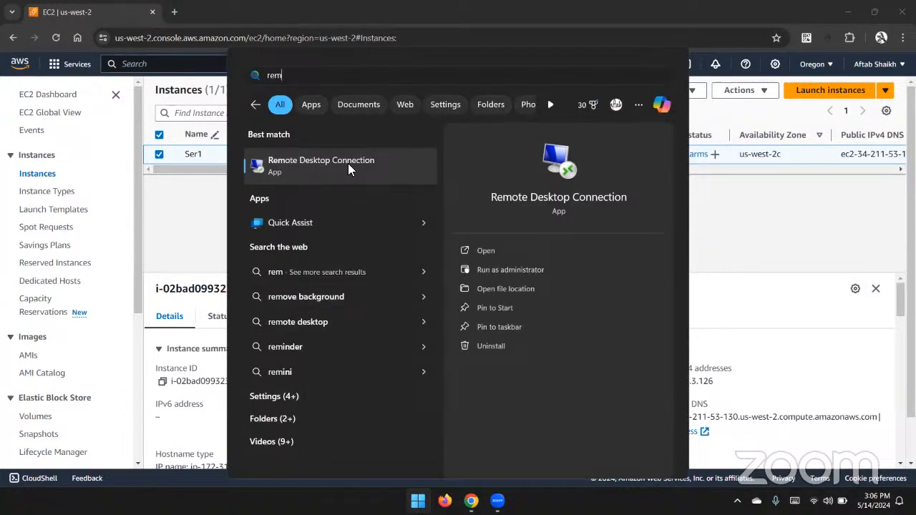
click(341, 168)
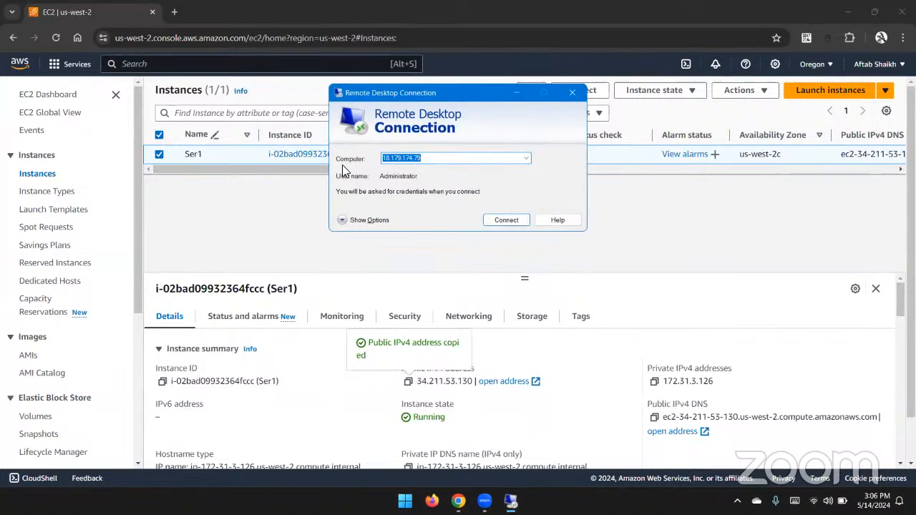
key(ctrl+v)
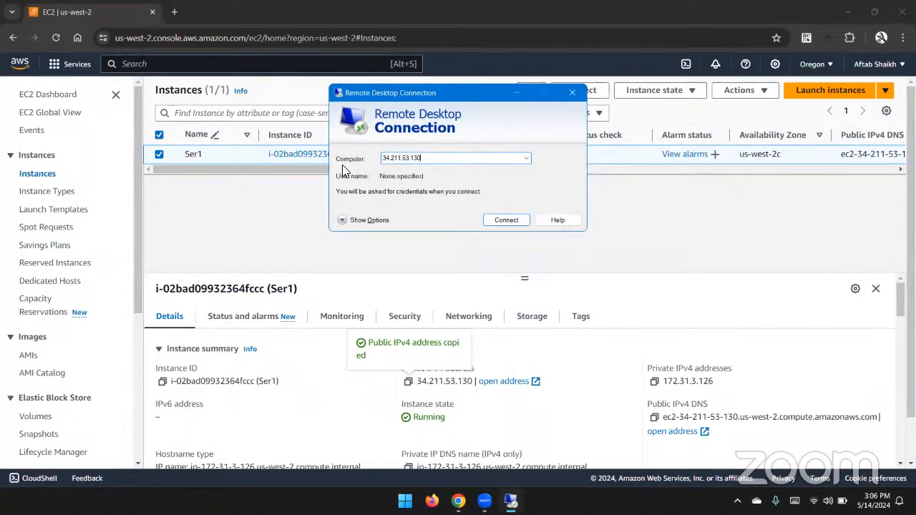
click(496, 221)
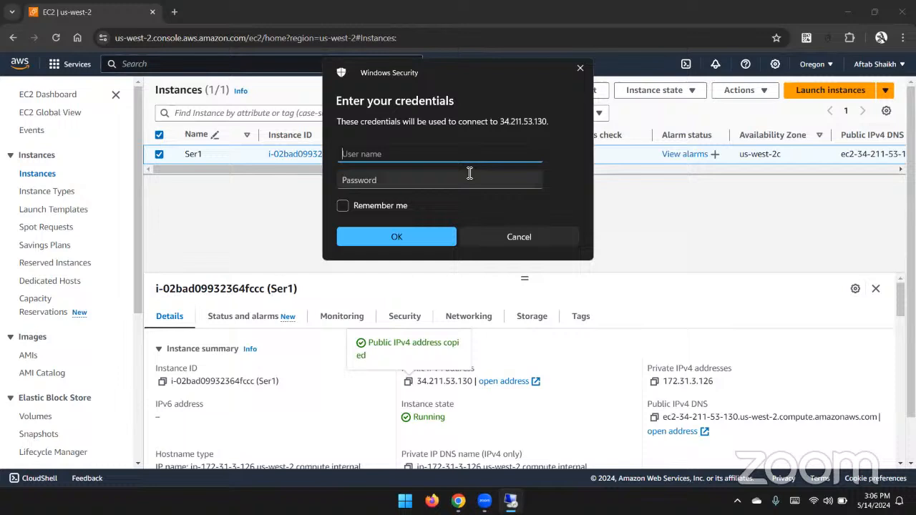
click(668, 194)
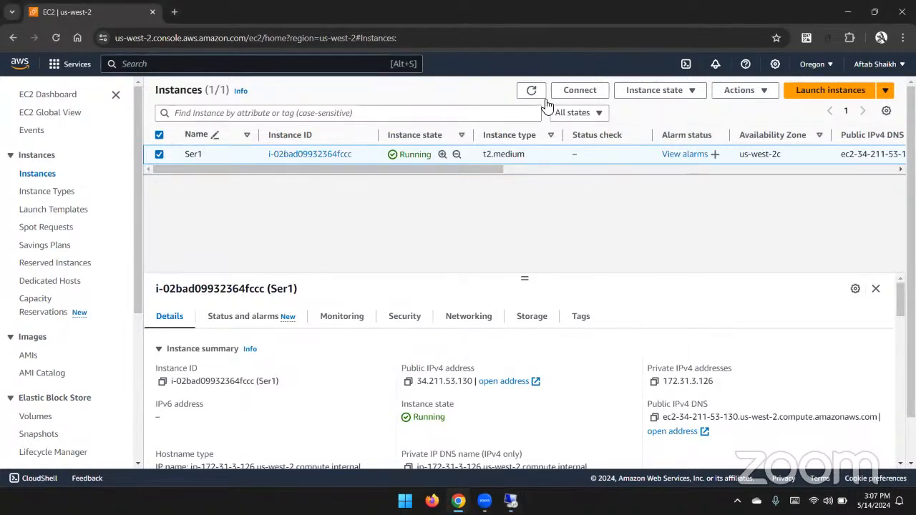
Open the RDP client connection options for Ser1 and paste the Administrator username into the Remote Desktop credentials prompt.
click(576, 90)
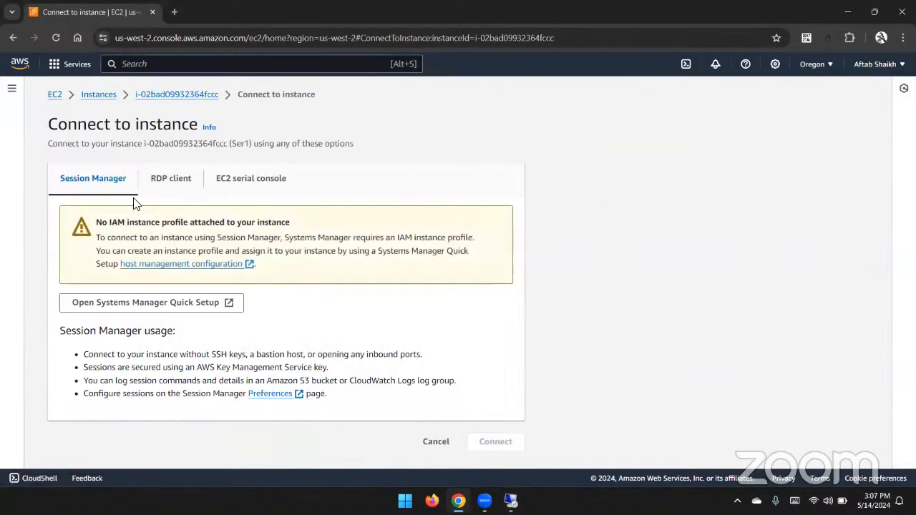
click(155, 178)
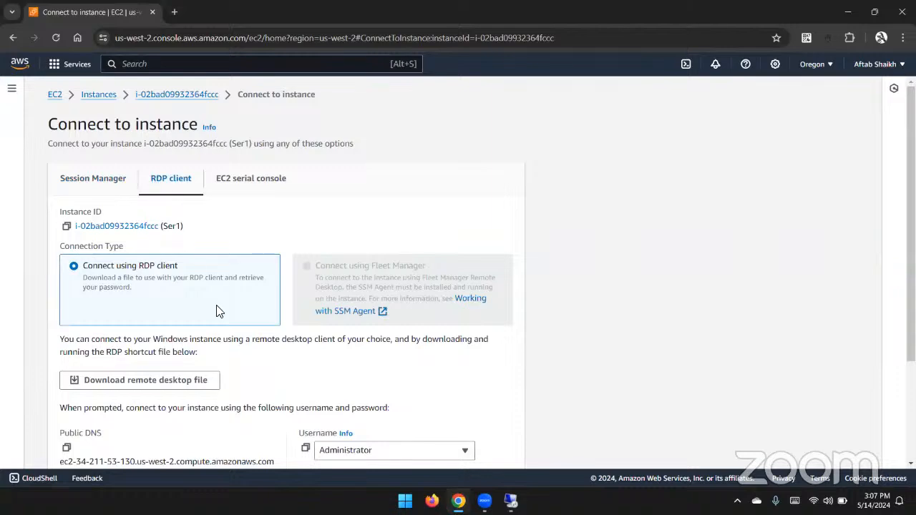
scroll(215, 309, down, 2)
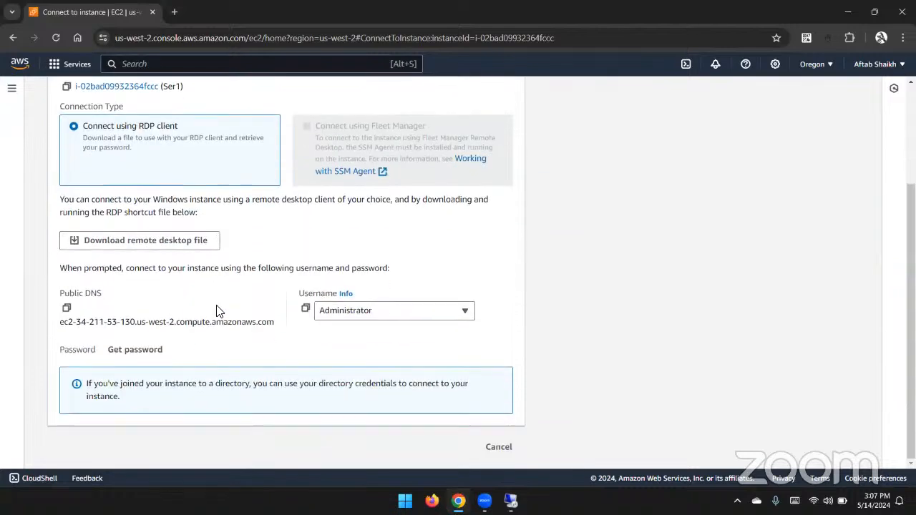
click(305, 309)
key(ctrl+v)
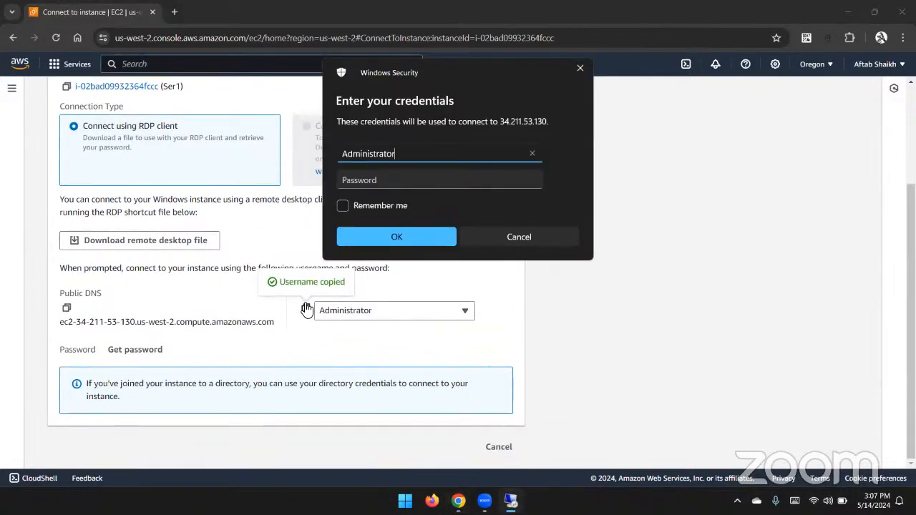
key(alt+Tab)
click(306, 310)
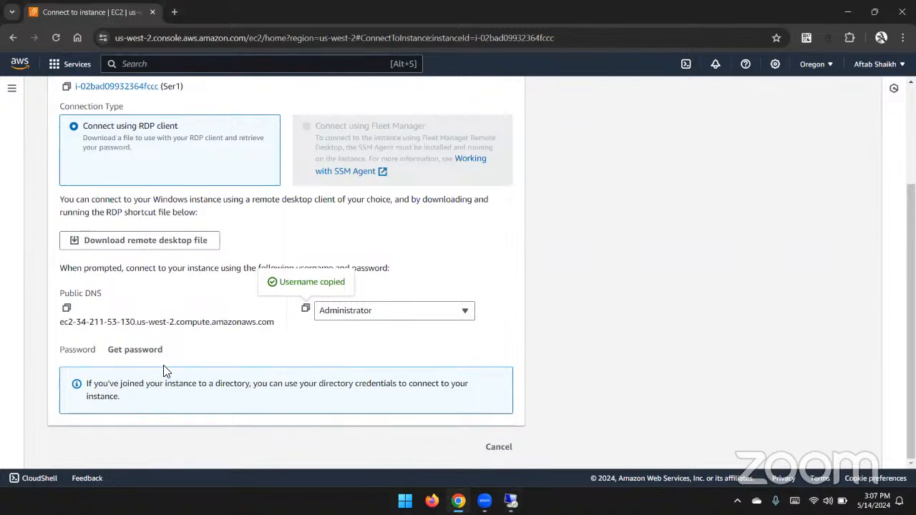
Retrieve the Windows password by uploading the awscert.pem private key file from the Class > Keys folder and decrypting it.
click(146, 357)
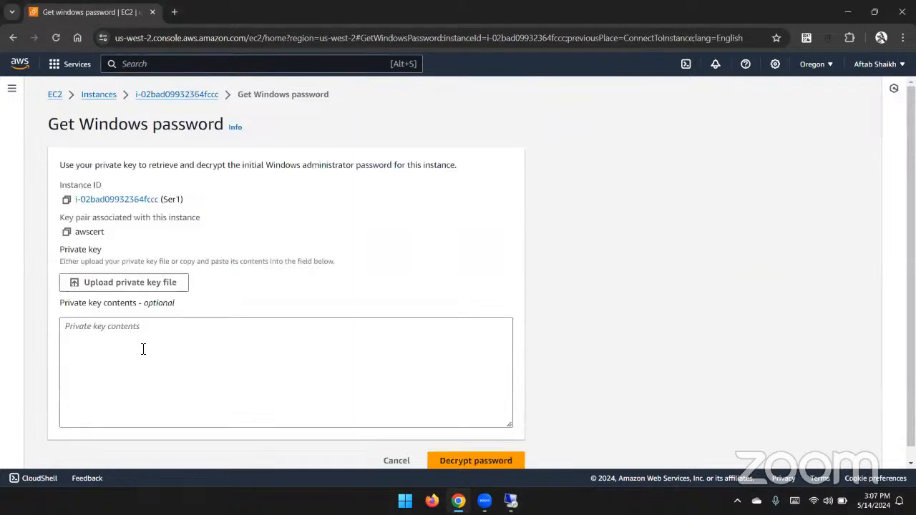
click(118, 283)
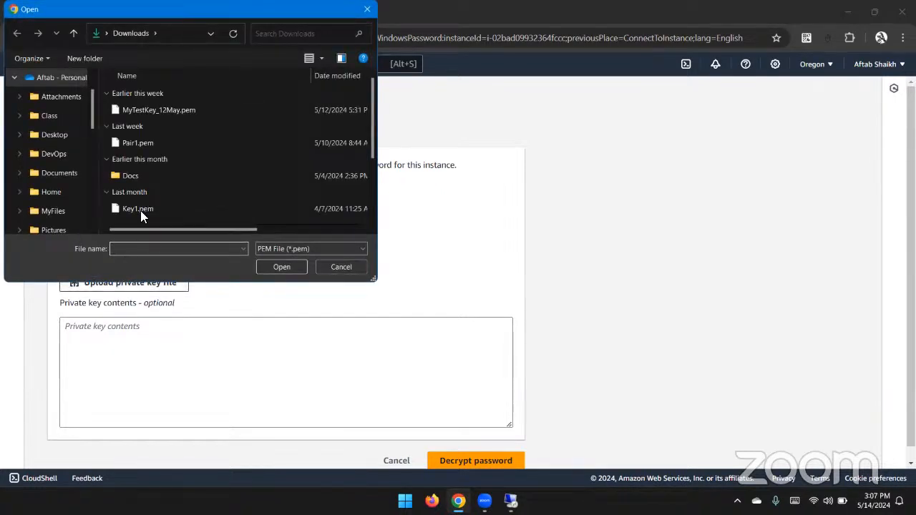
click(56, 116)
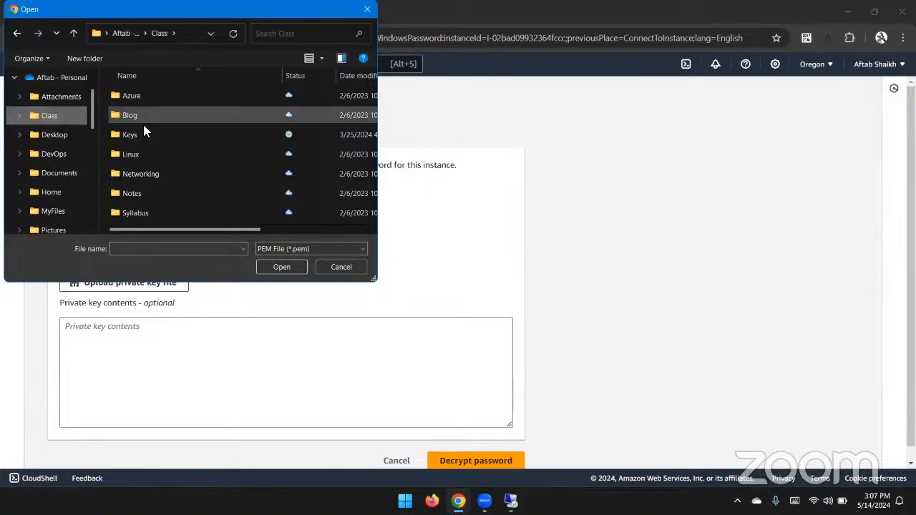
double_click(143, 133)
click(149, 101)
double_click(149, 101)
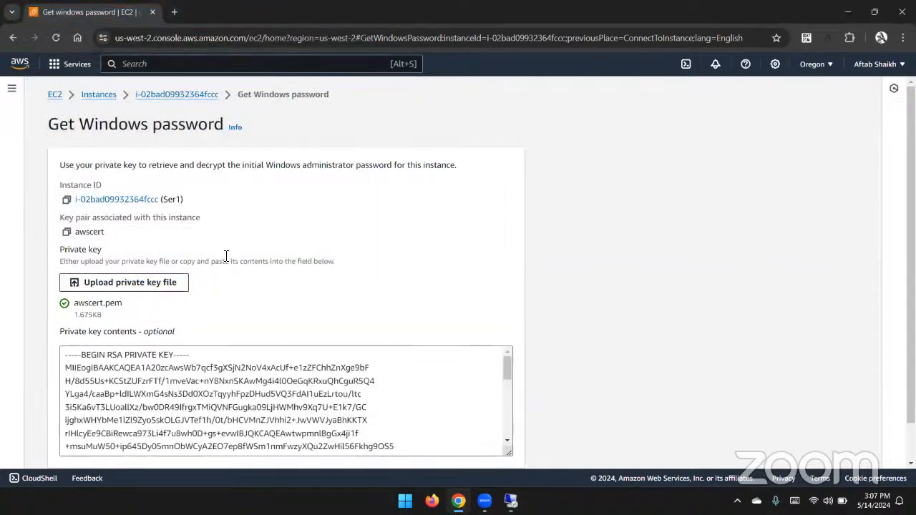
scroll(450, 258, down, 1)
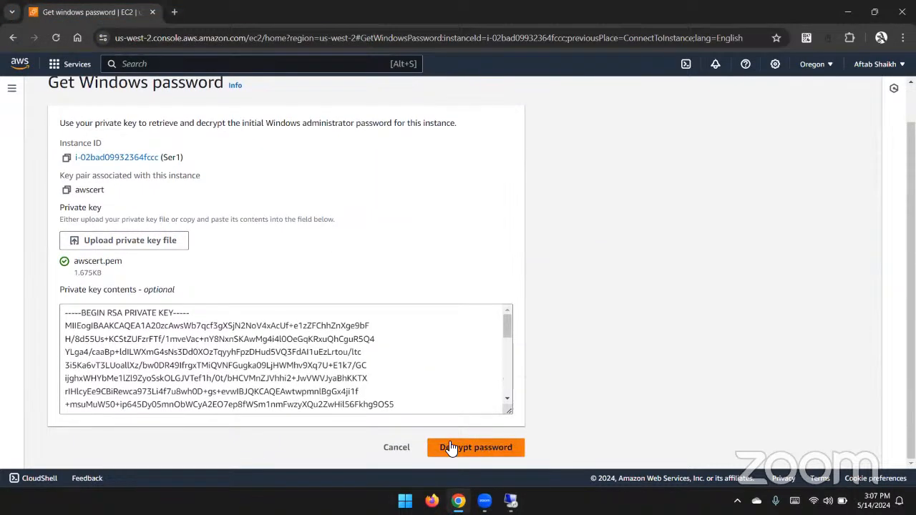
click(451, 448)
Copy the decrypted password, enter it in the Remote Desktop credentials prompt, and accept the certificate warning to connect.
scroll(240, 317, down, 3)
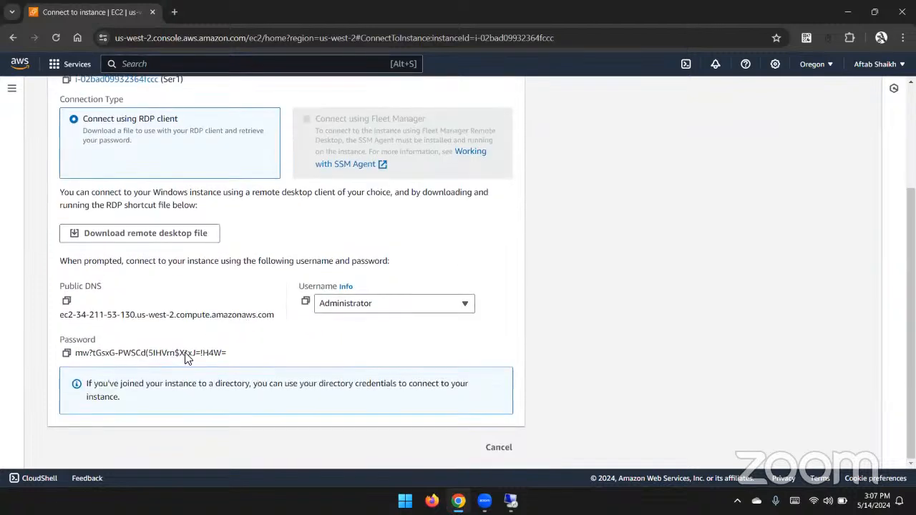
click(67, 353)
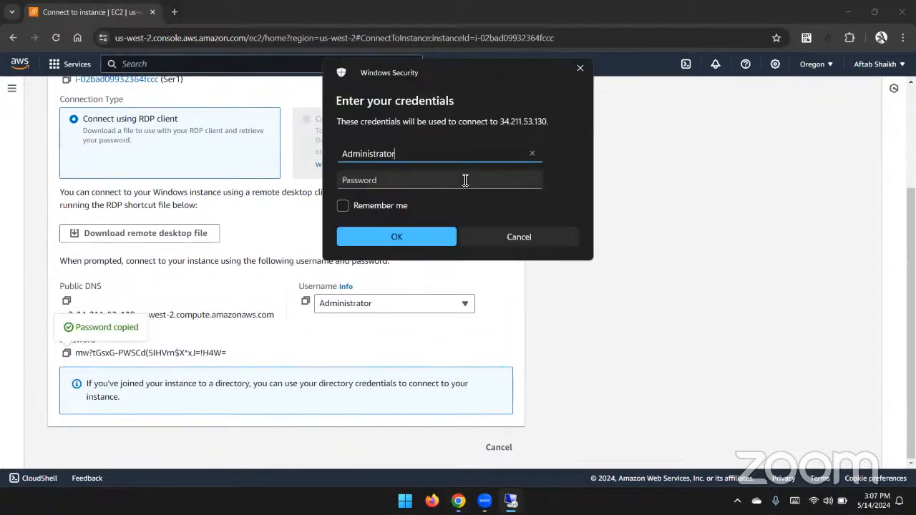
click(465, 180)
key(ctrl+v)
click(415, 239)
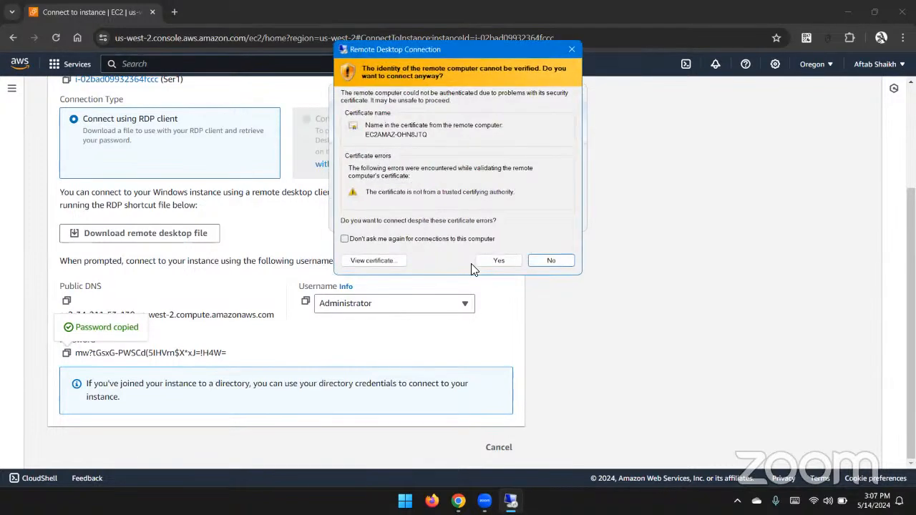
click(487, 261)
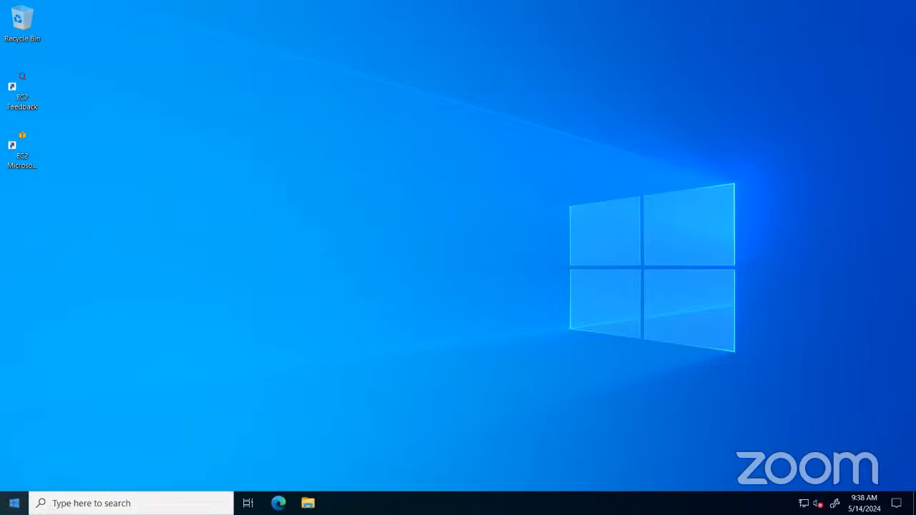
Open Disk Management on the remote server and maximize it to examine its disks.
right_click(14, 500)
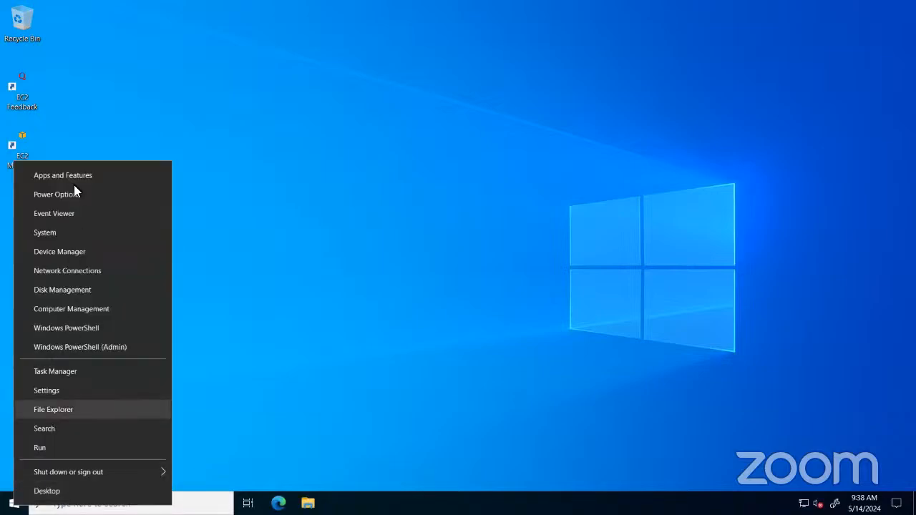
click(65, 292)
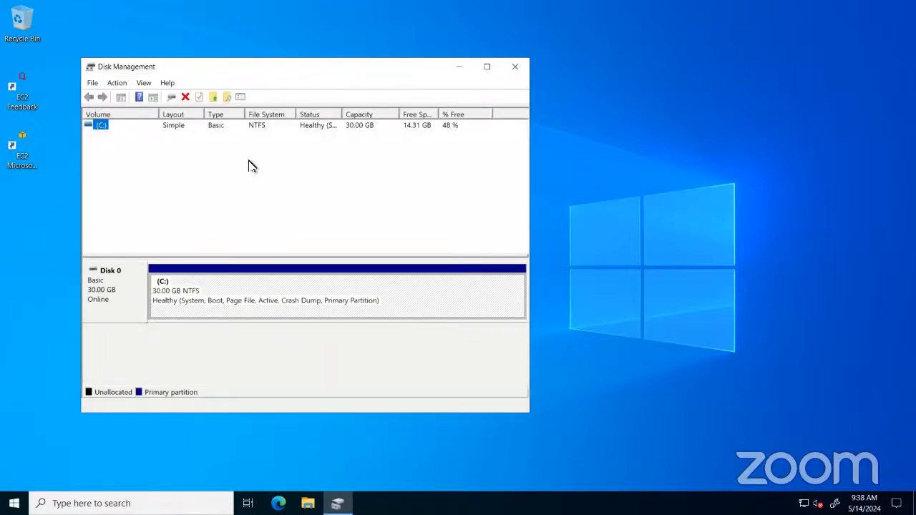
double_click(162, 69)
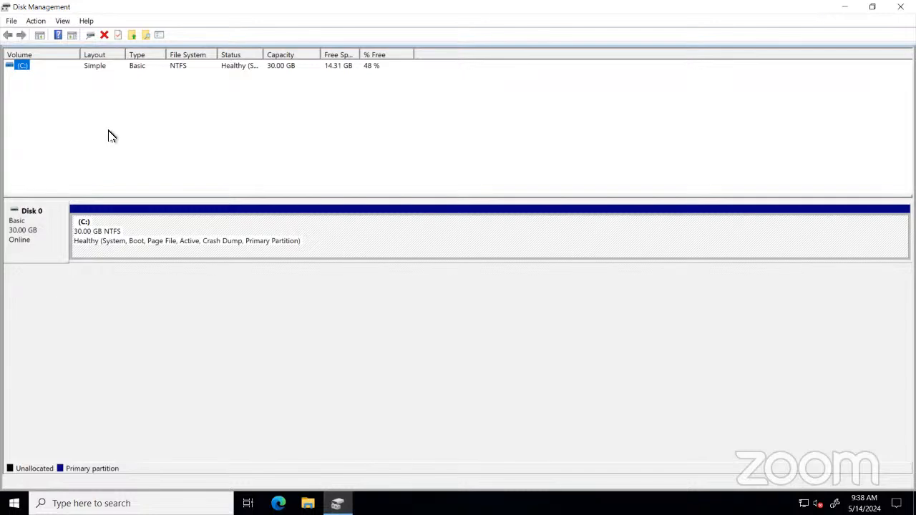
Return to the EC2 console and cancel the connect-to-instance page.
click(90, 40)
click(92, 36)
click(216, 7)
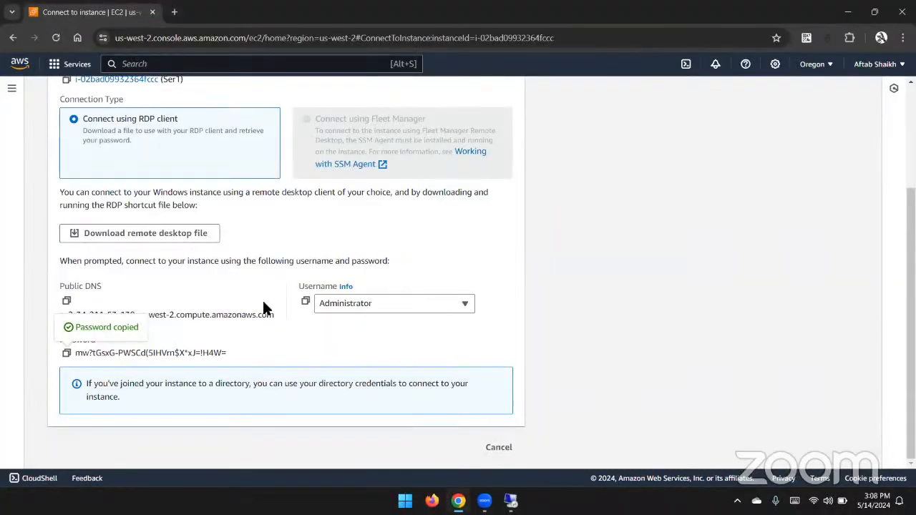
click(492, 449)
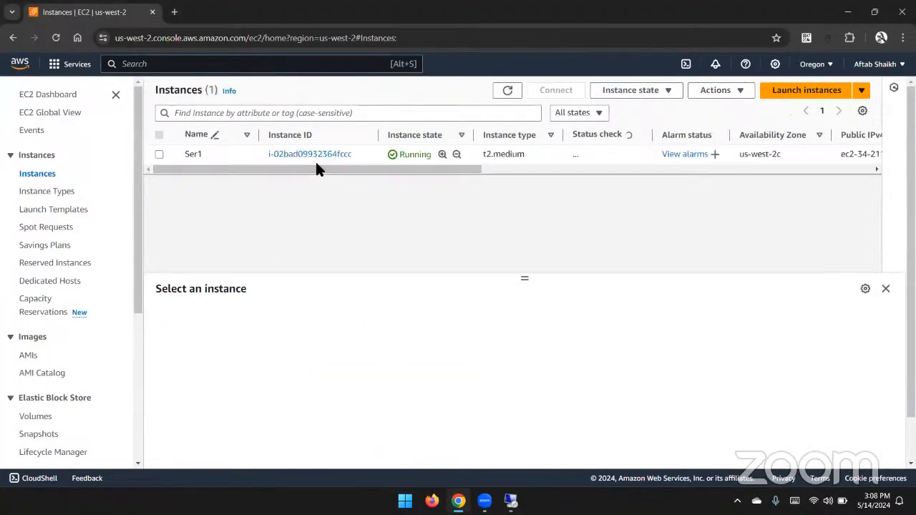
Check Ser1's availability zone, then open Volumes and start creating a new EBS volume.
drag(787, 154, 748, 156)
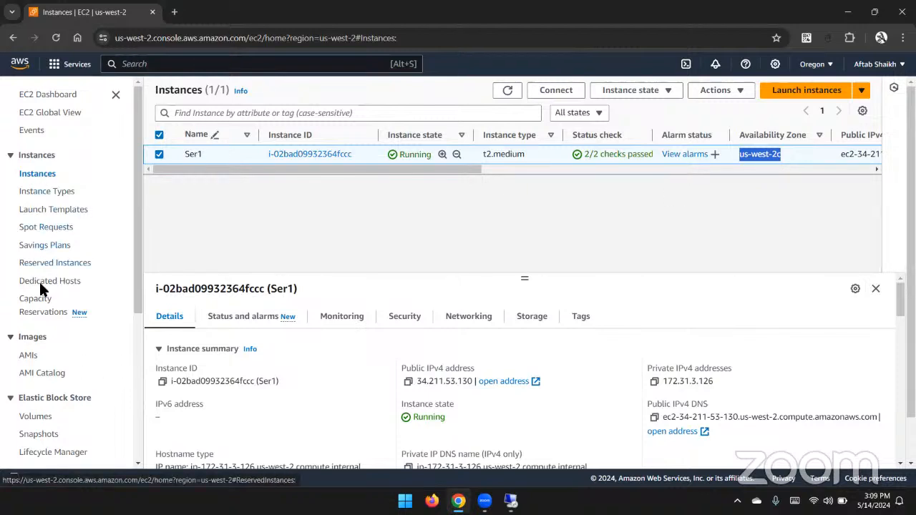
click(38, 420)
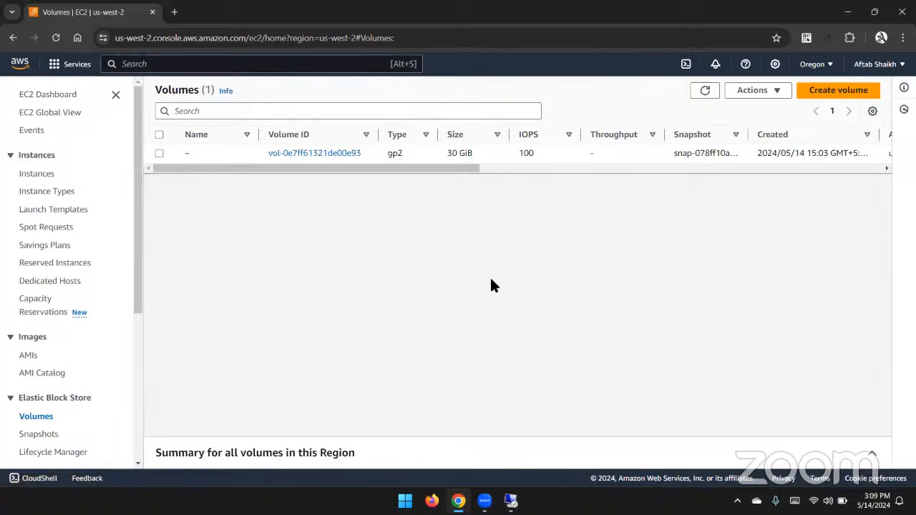
click(830, 91)
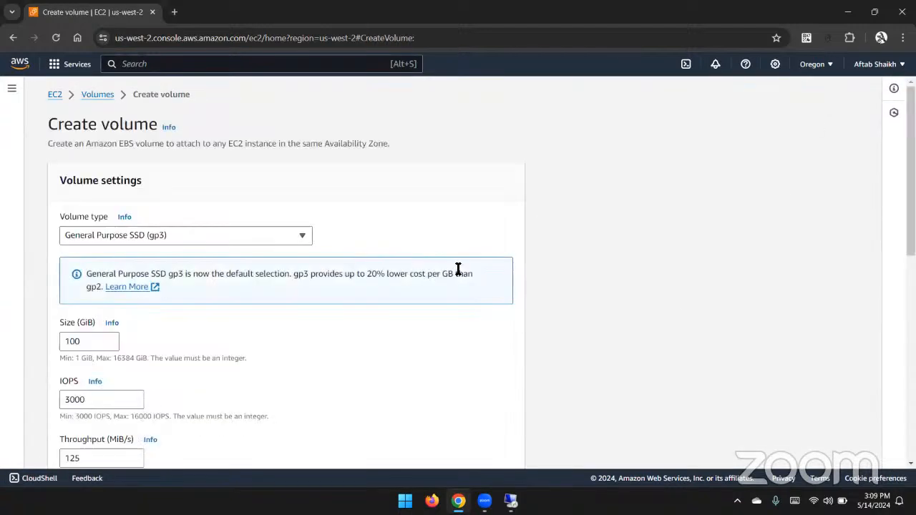
Set the volume type to General Purpose SSD (gp2) and the size to 5 GiB.
click(208, 236)
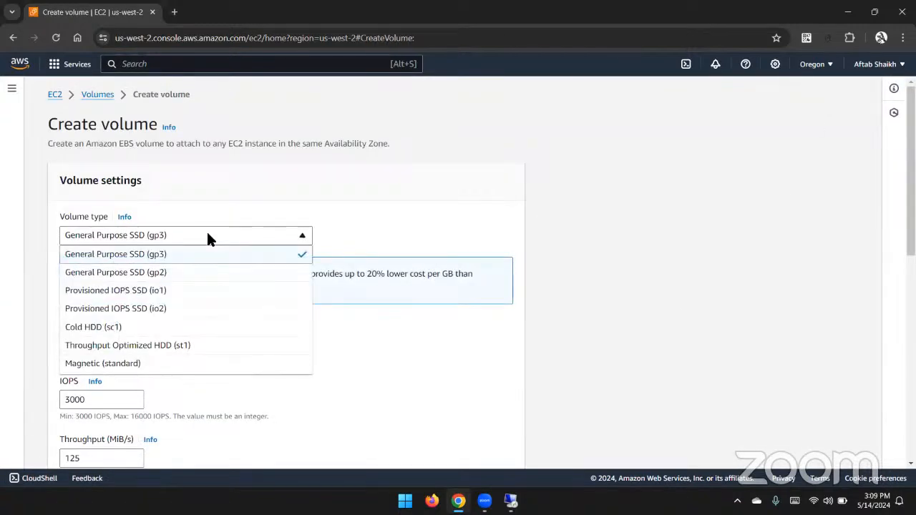
click(213, 273)
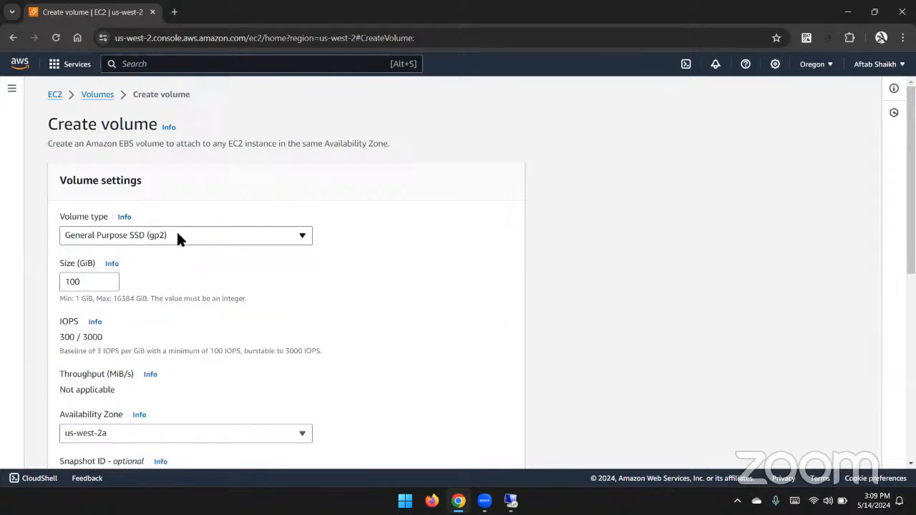
drag(81, 282, 38, 287)
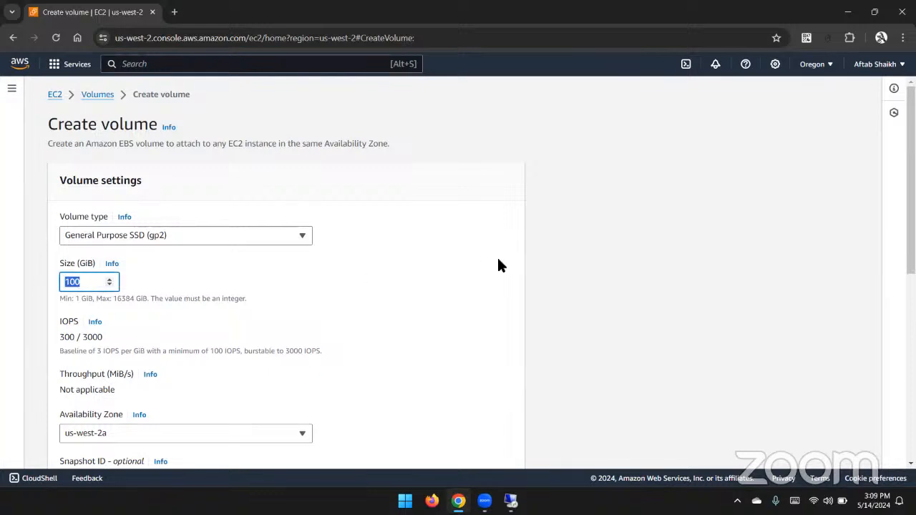
text(5)
Place the volume in availability zone us-west-2c and create it.
scroll(371, 315, down, 2)
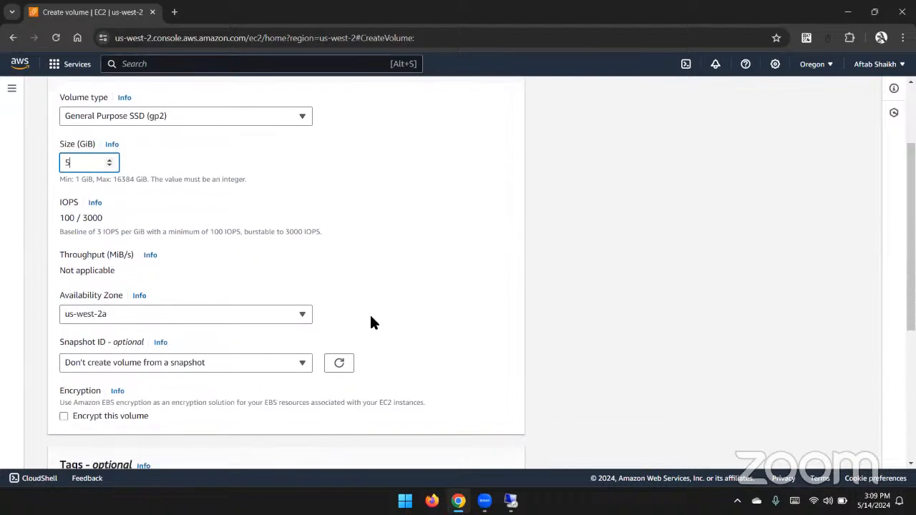
click(274, 315)
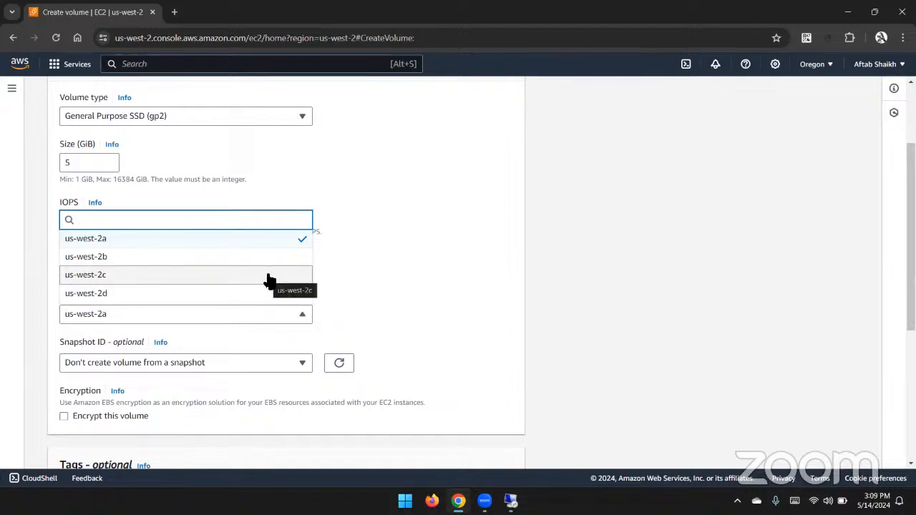
click(269, 276)
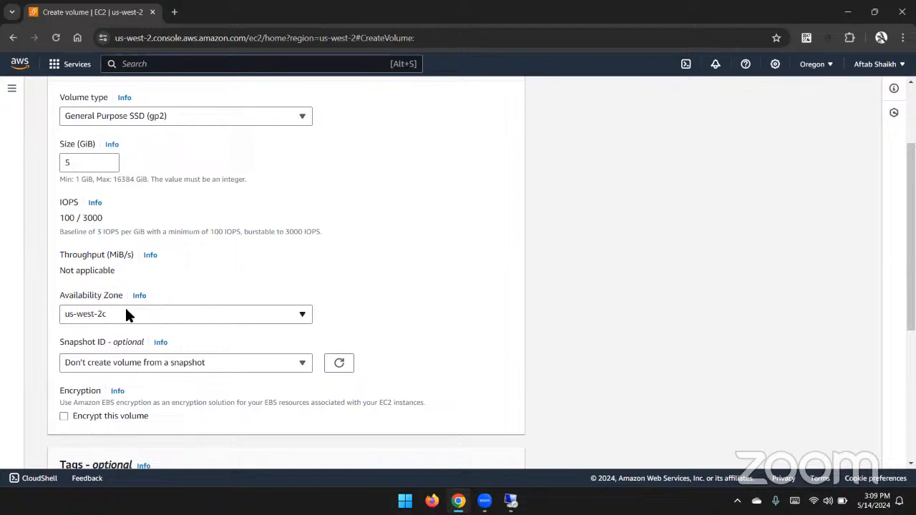
scroll(519, 353, down, 4)
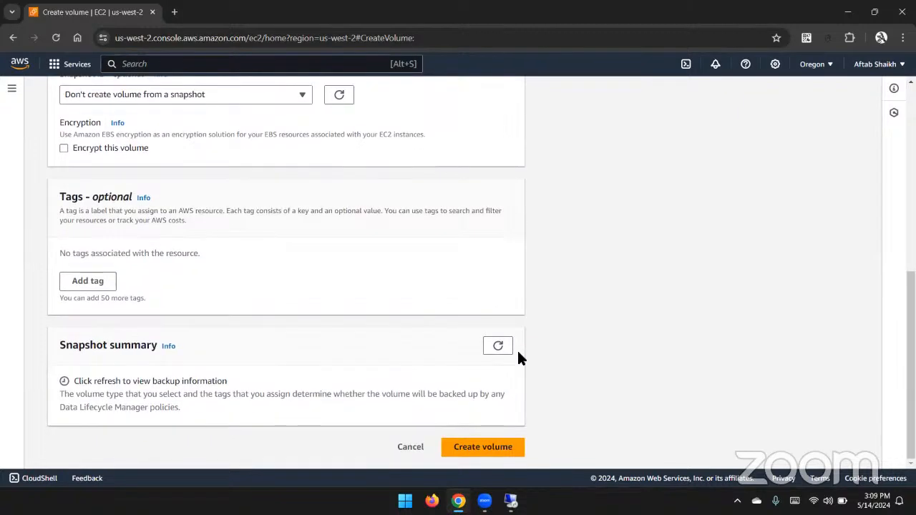
click(477, 446)
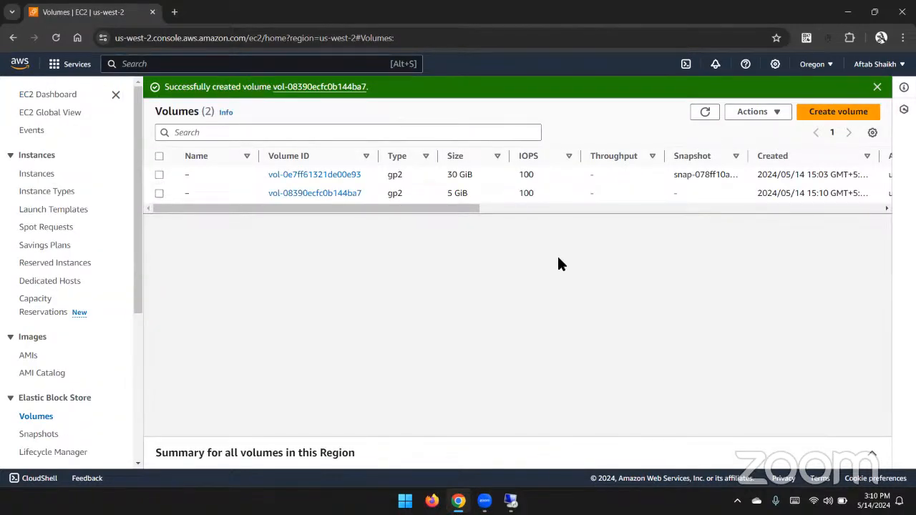
Select the new 5 GiB volume, inspect its actions and volume state, and refresh the volumes list.
click(560, 192)
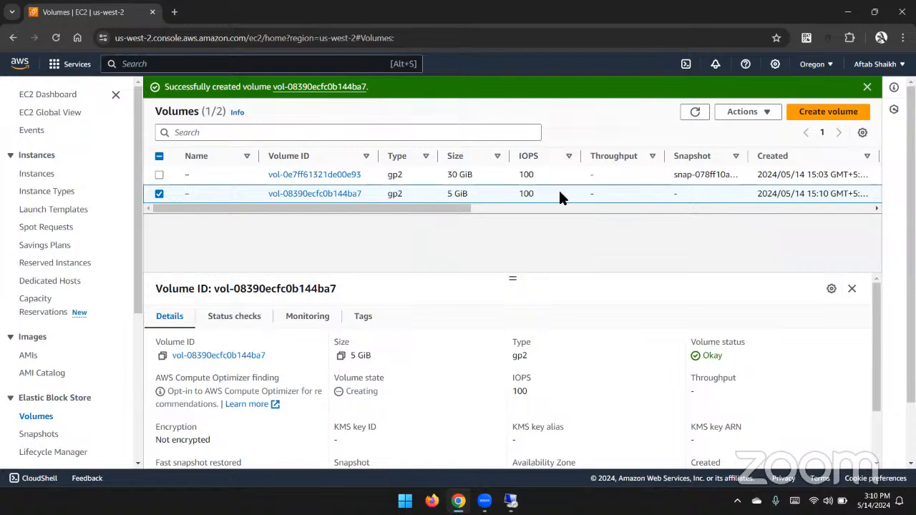
right_click(561, 194)
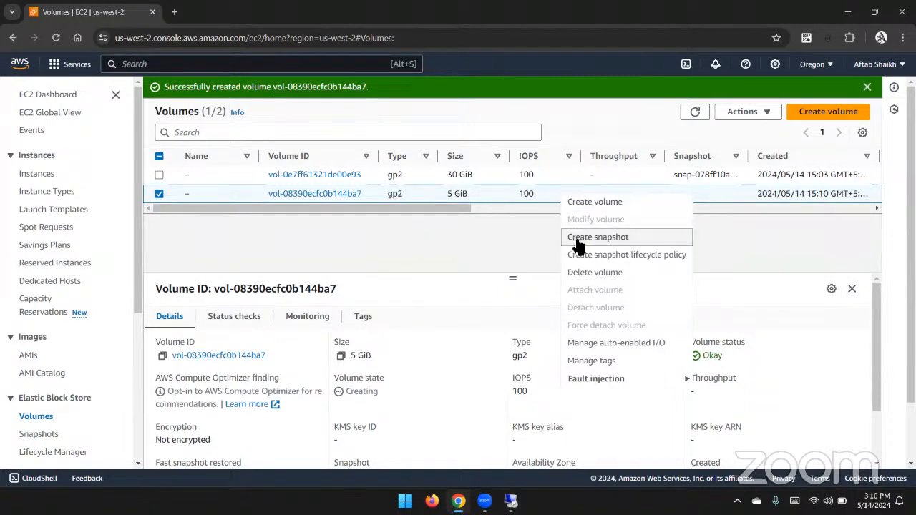
click(517, 234)
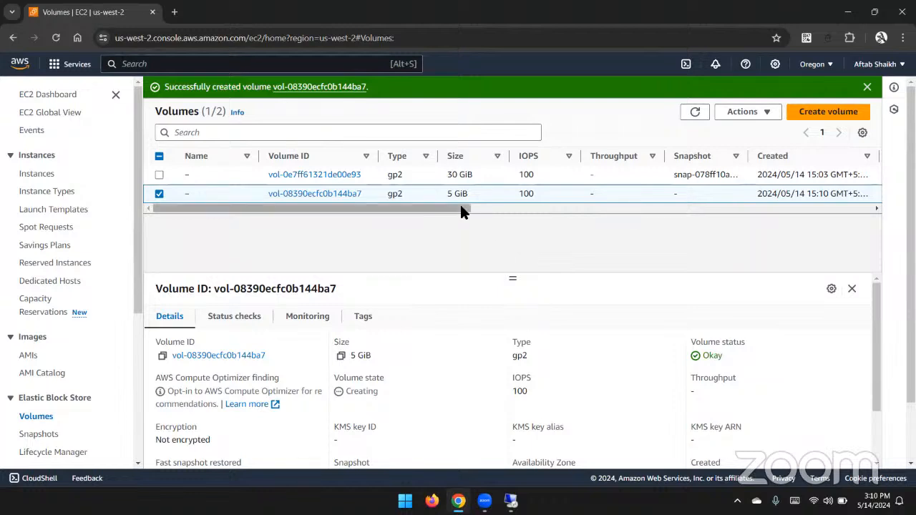
drag(462, 211, 610, 208)
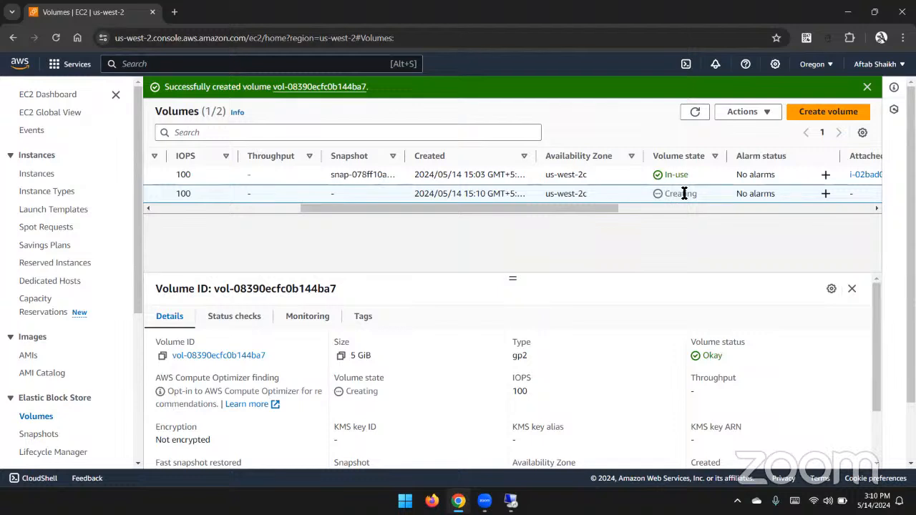
click(694, 114)
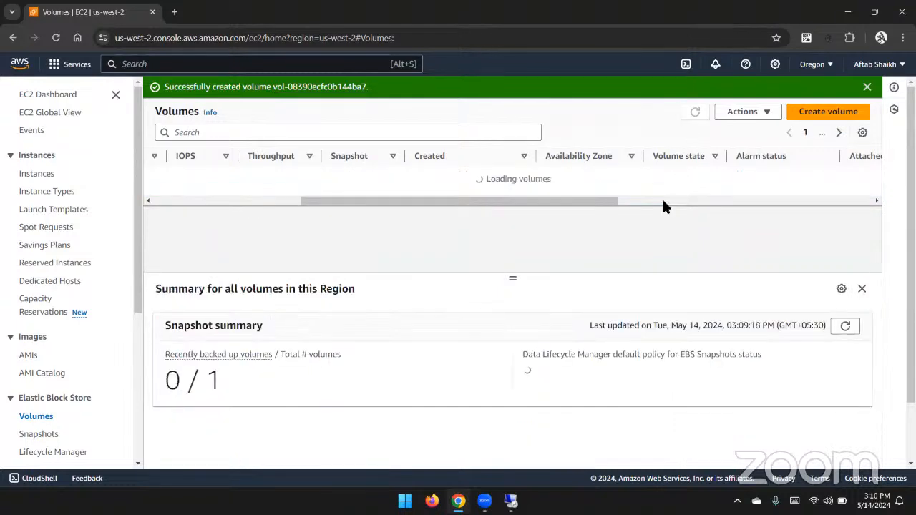
Attach the new 5 GiB volume to the running Ser1 instance using device name xvdb.
scroll(602, 204, right, 3)
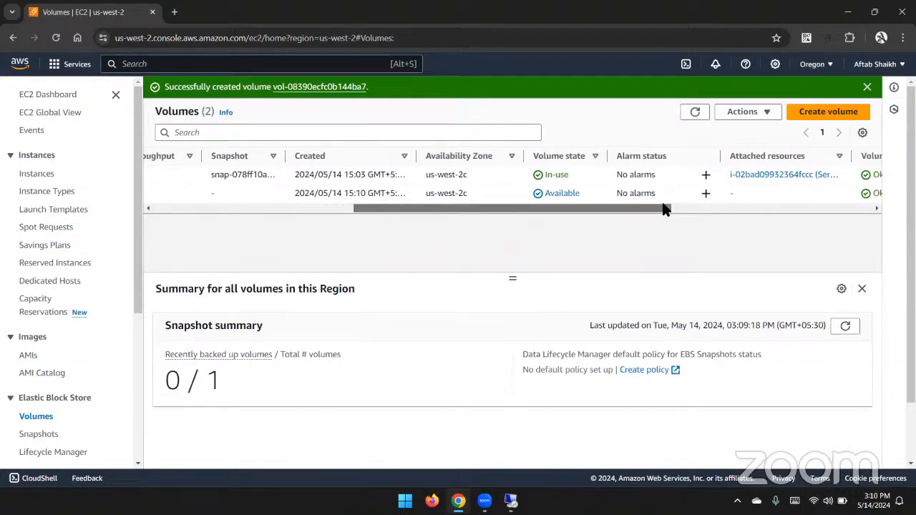
click(582, 191)
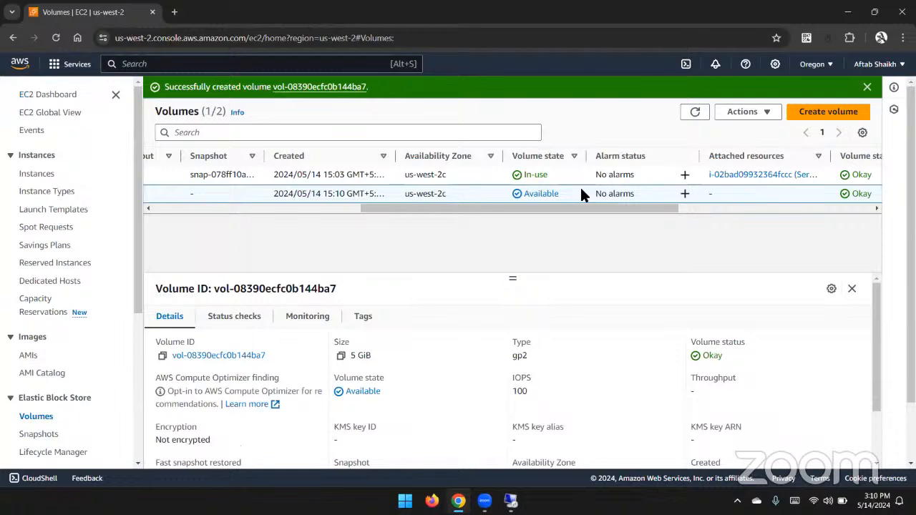
right_click(582, 194)
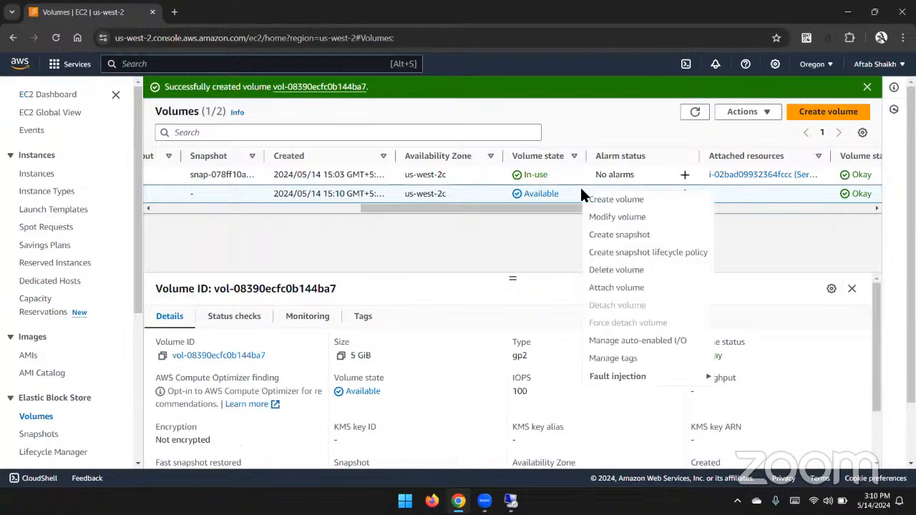
click(610, 290)
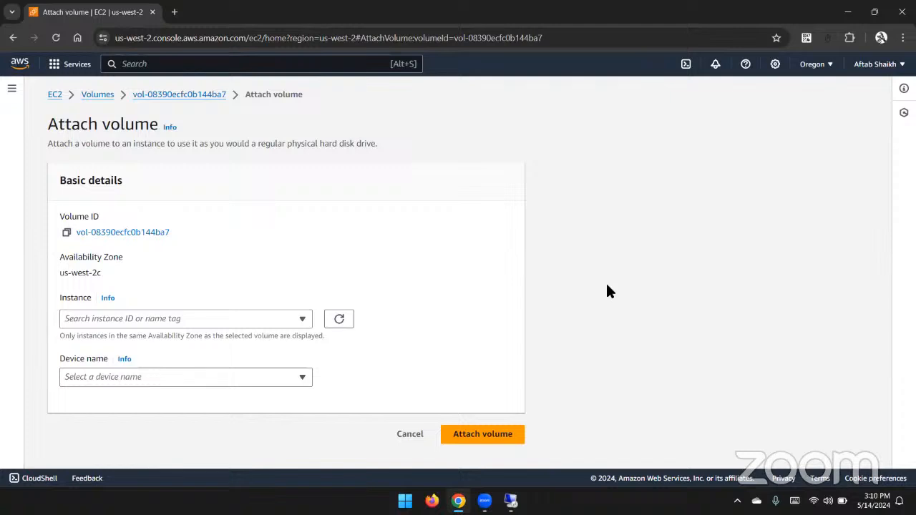
click(299, 322)
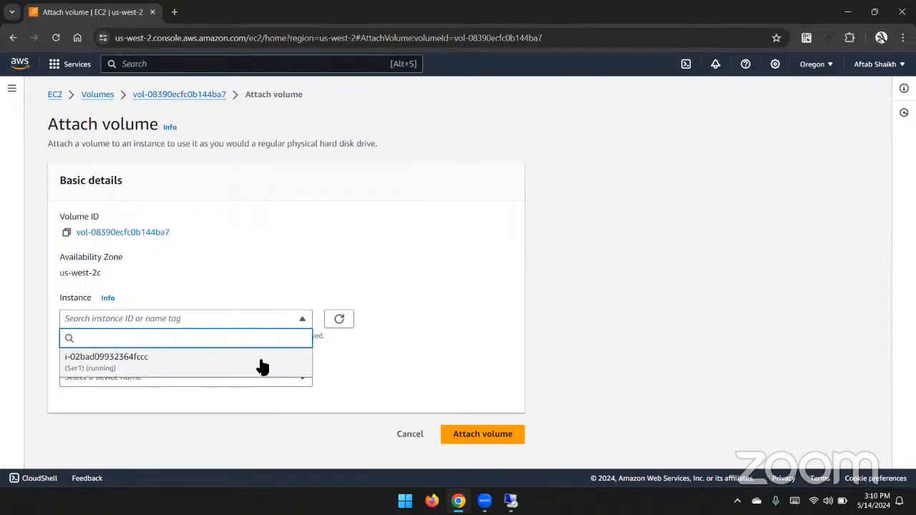
click(261, 365)
click(252, 378)
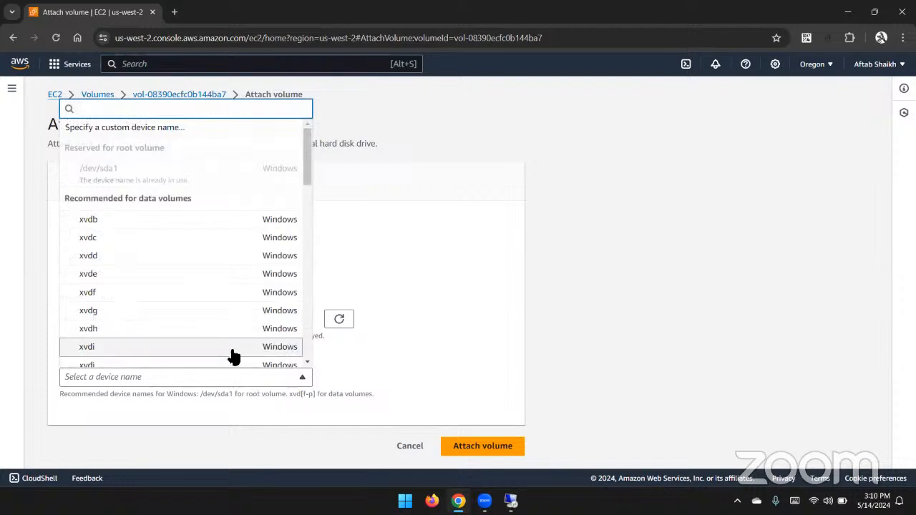
scroll(231, 351, down, 5)
scroll(184, 245, up, 4)
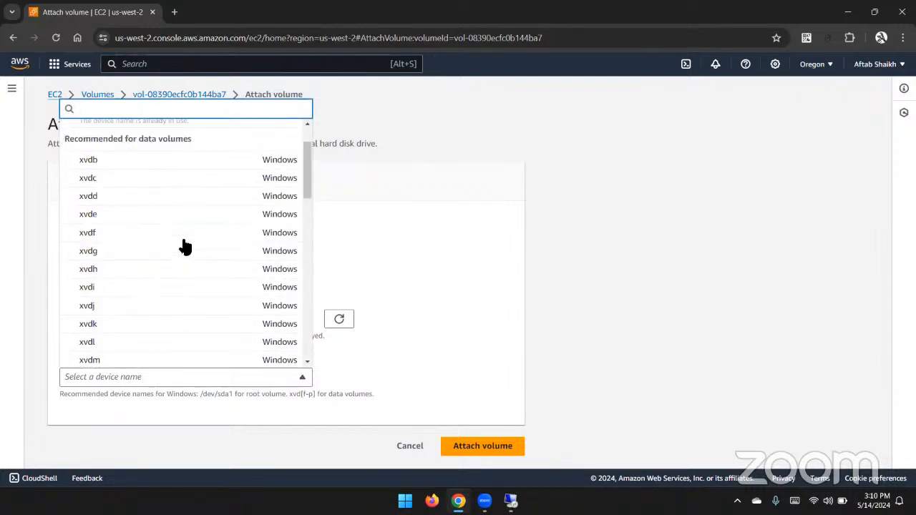
click(184, 160)
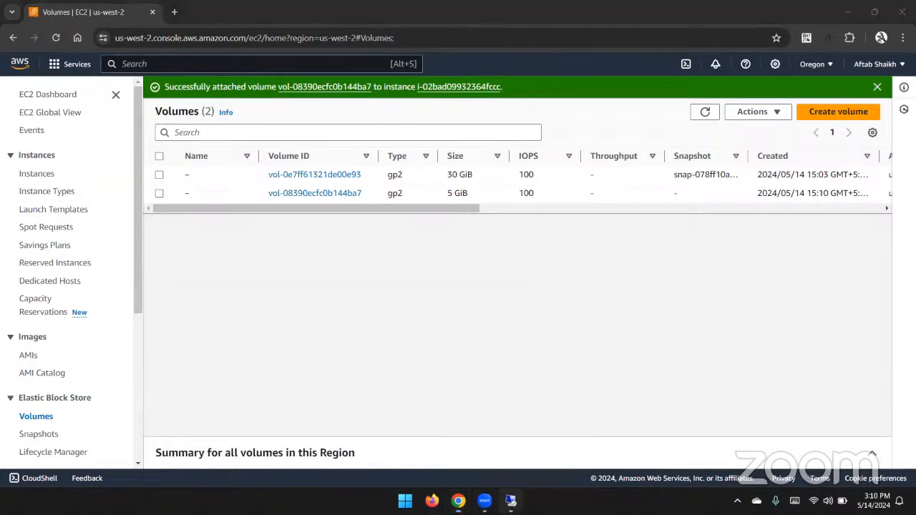
Switch to the remote desktop session and bring the offline Disk 1 online in Disk Management.
click(511, 501)
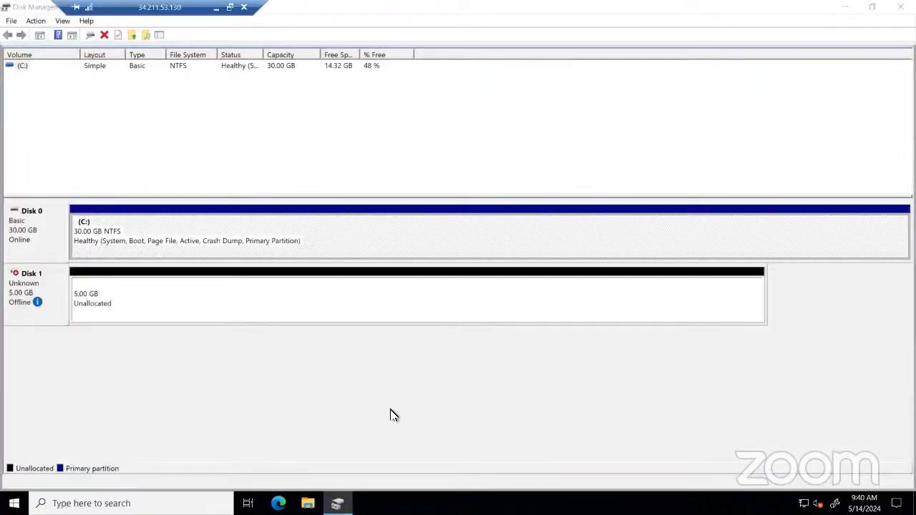
right_click(37, 280)
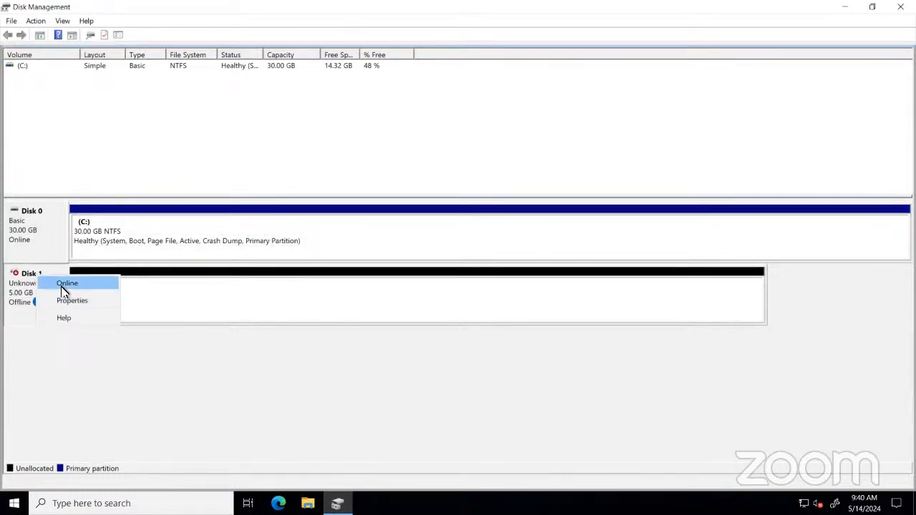
click(63, 286)
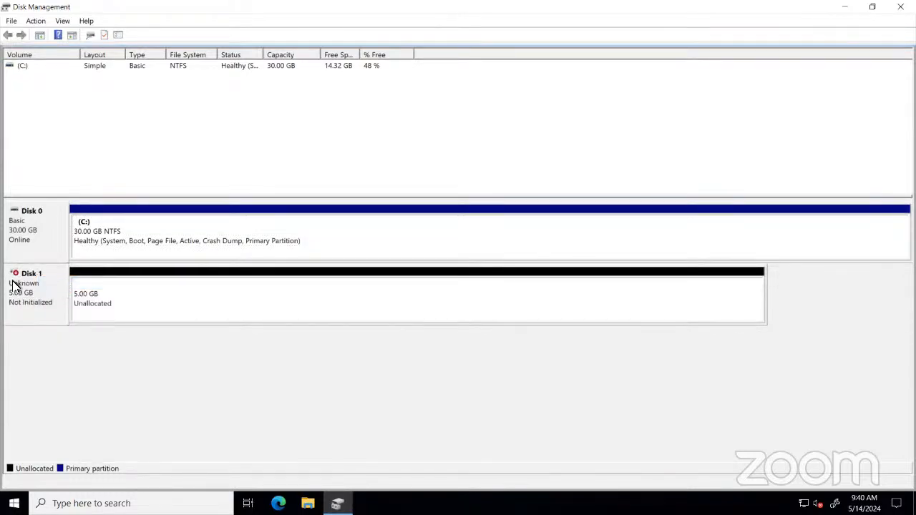
Initialize Disk 1 with the GPT (GUID Partition Table) partition style.
right_click(37, 285)
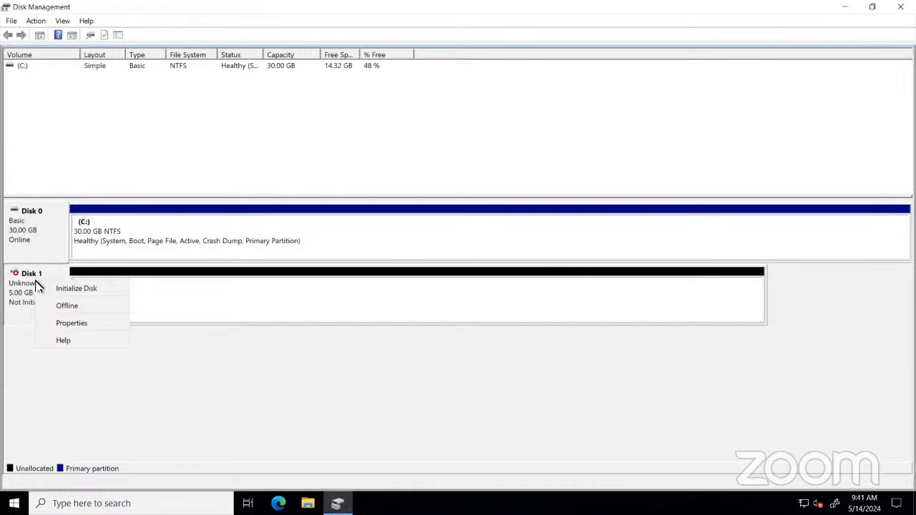
click(51, 294)
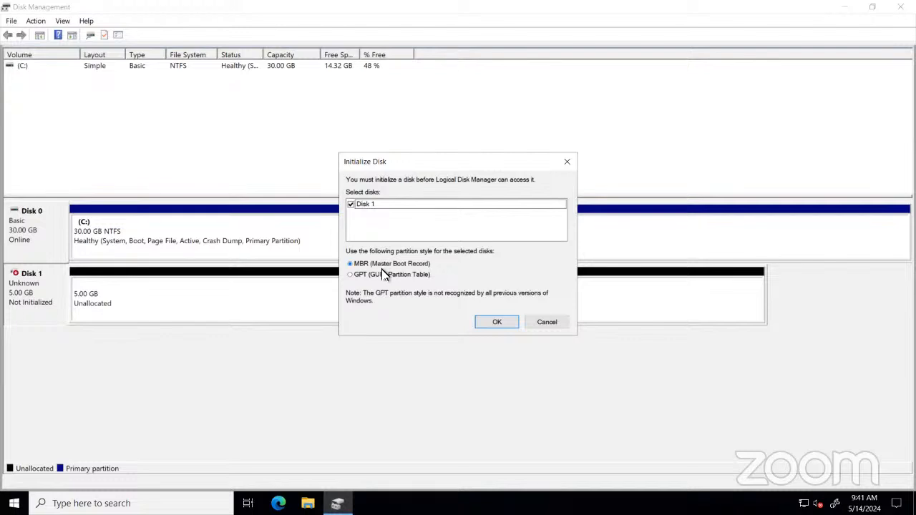
click(381, 275)
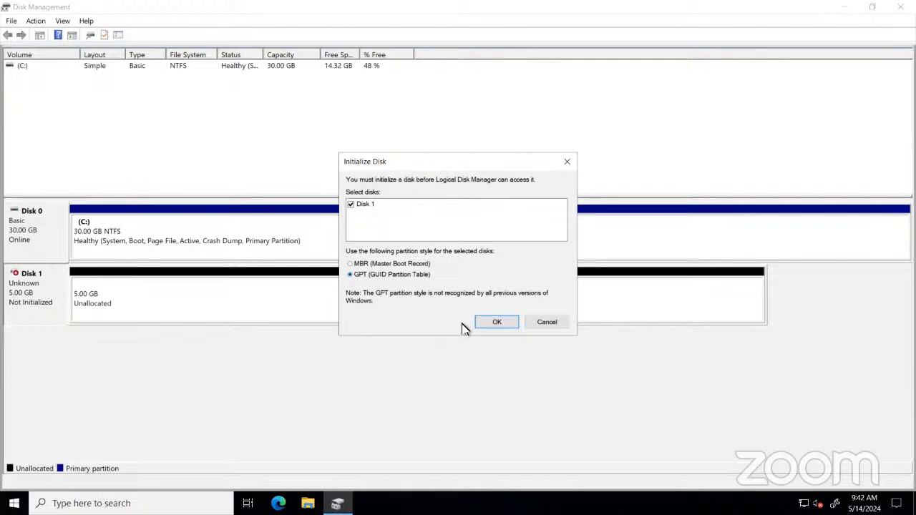
click(497, 322)
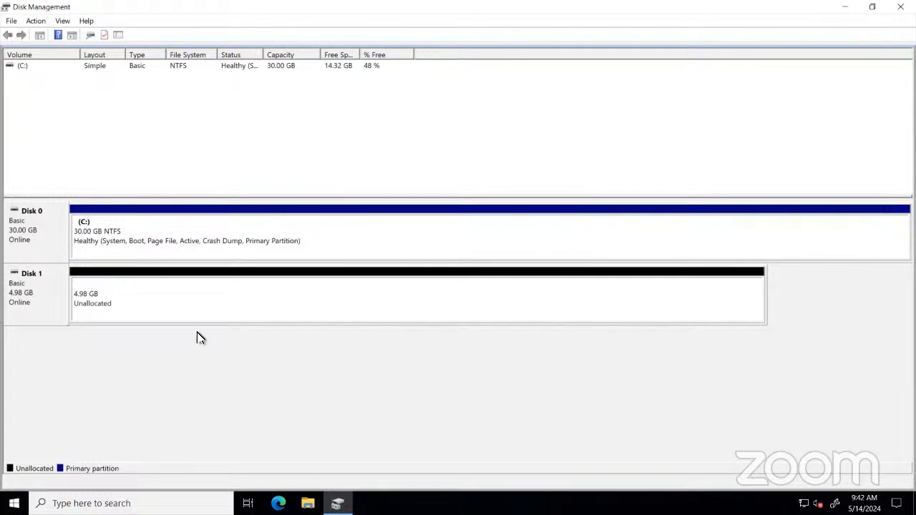
Start a new simple volume on Disk 1's unallocated space, keeping the full size and assigning drive letter S.
right_click(236, 280)
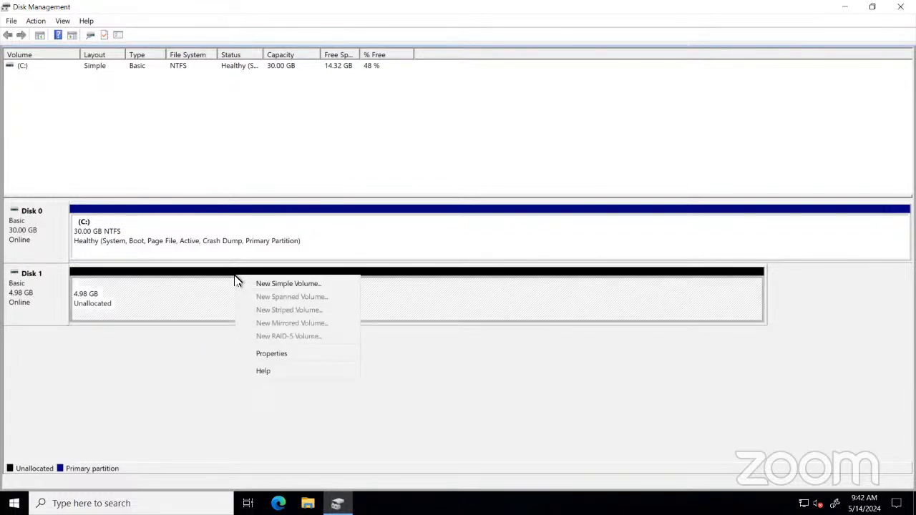
click(312, 285)
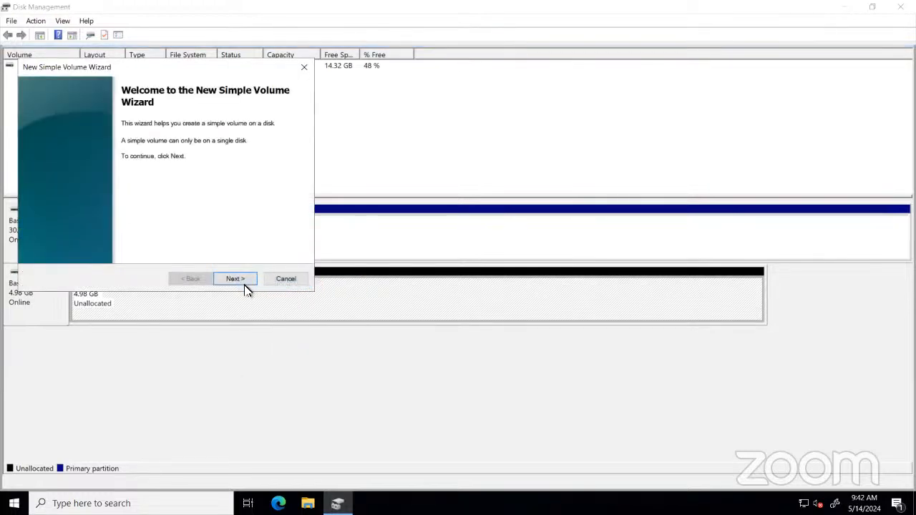
click(241, 283)
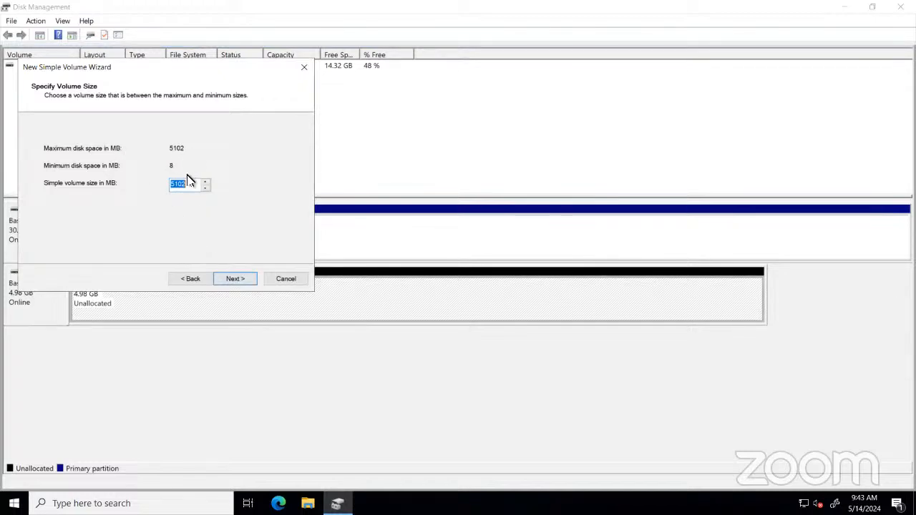
click(230, 280)
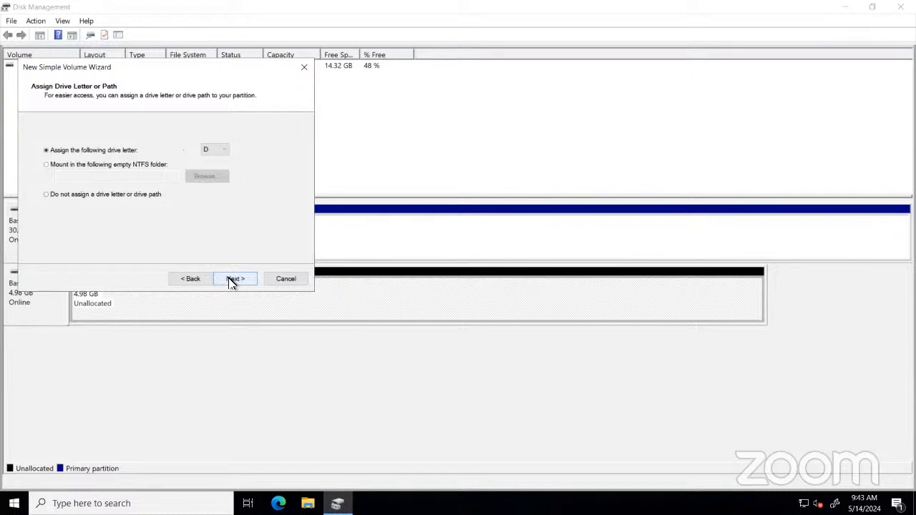
click(224, 155)
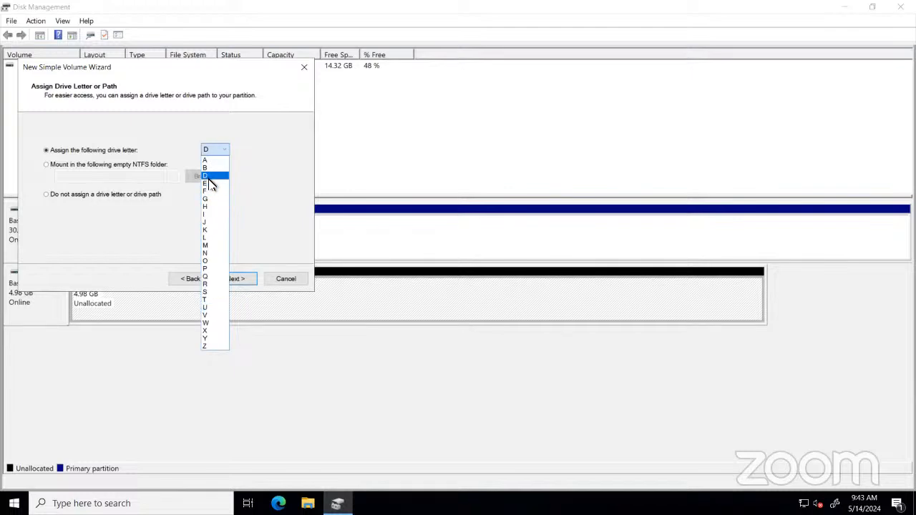
click(215, 292)
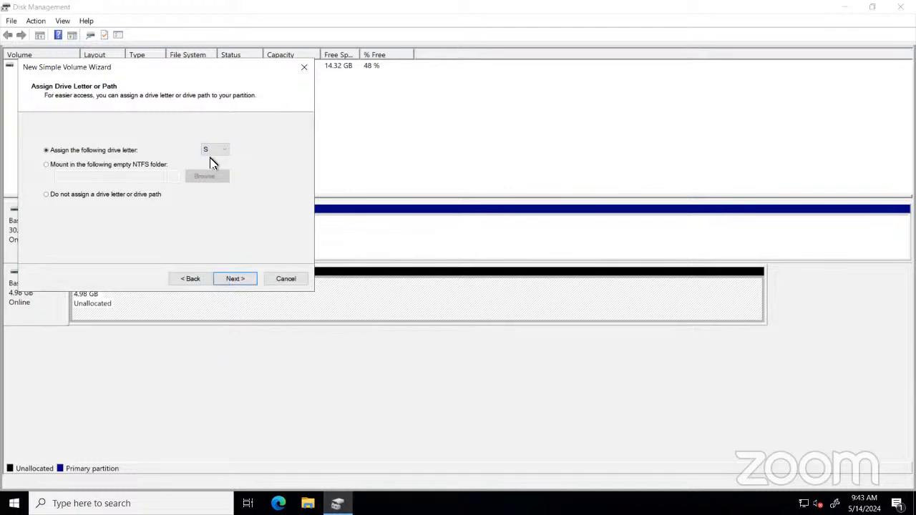
click(235, 280)
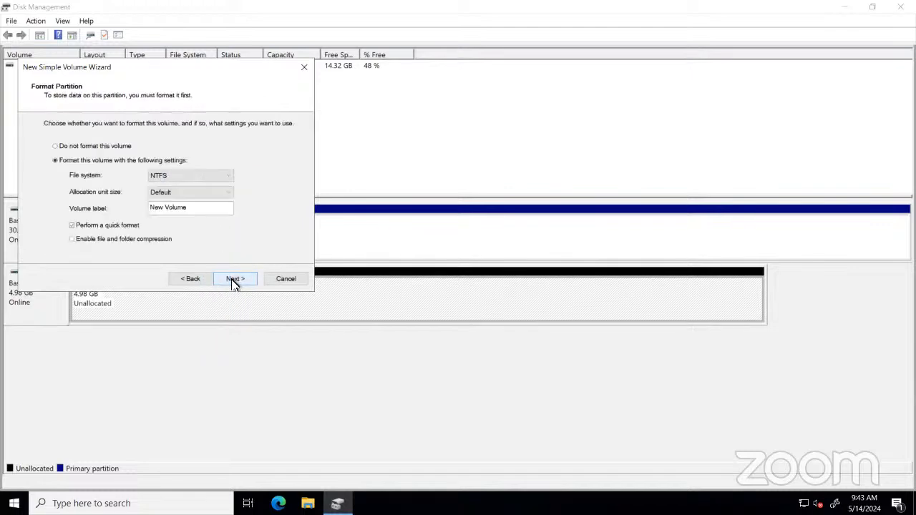
Label the volume Data, keep NTFS quick format, and finish the New Simple Volume wizard.
drag(205, 208, 143, 208)
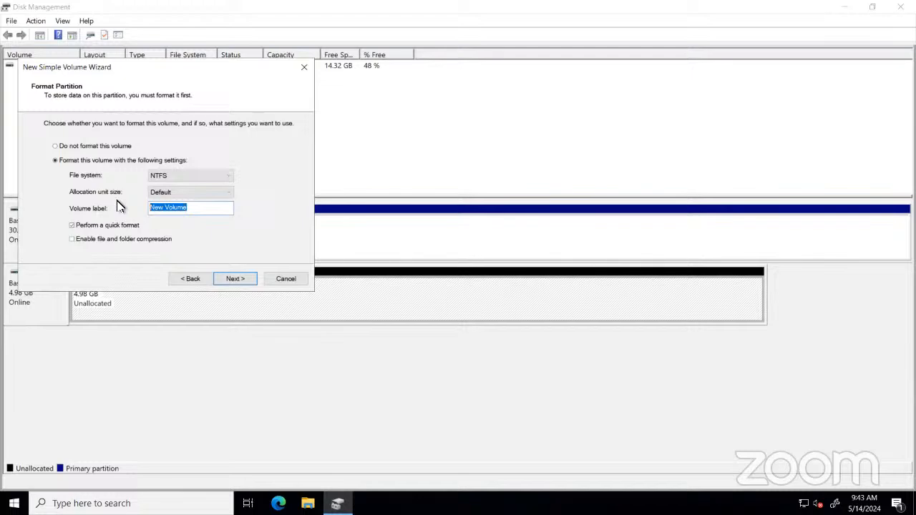
text(Data)
click(233, 281)
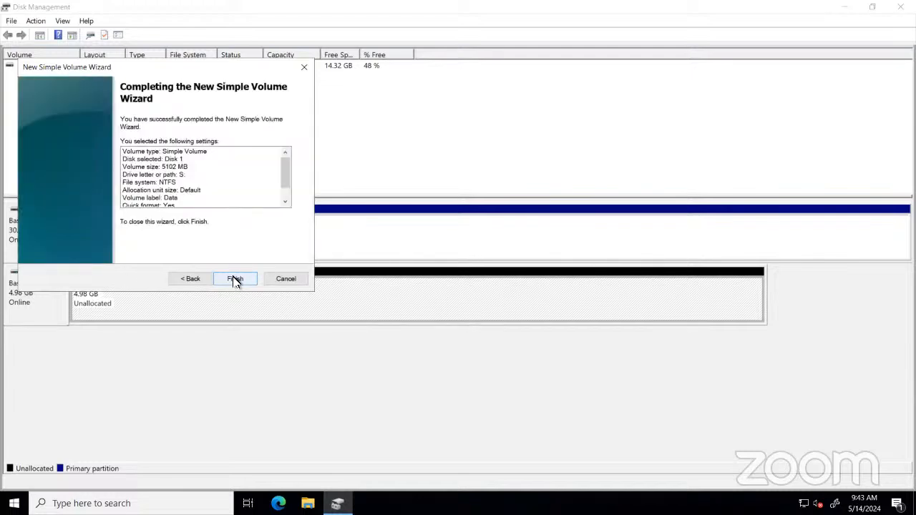
click(235, 279)
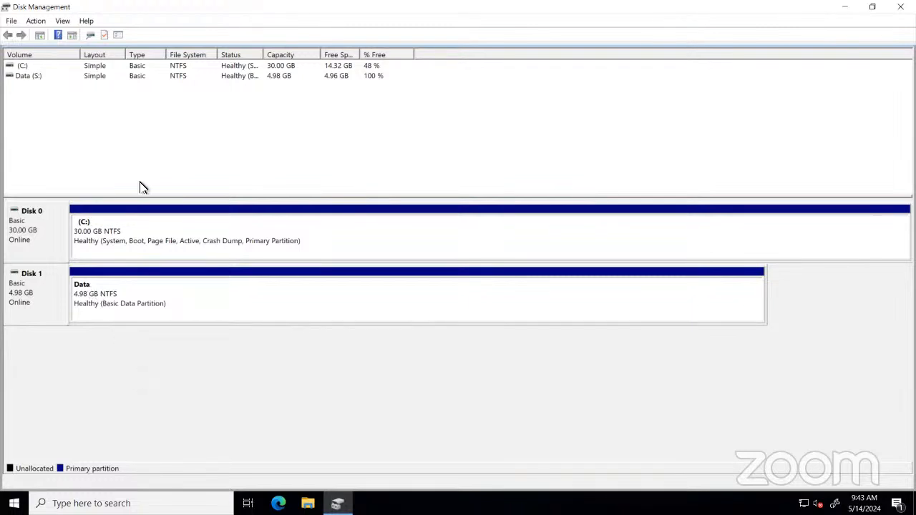
Open File Explorer, maximize it, and browse into the Data (S:) drive under This PC.
click(88, 35)
click(308, 502)
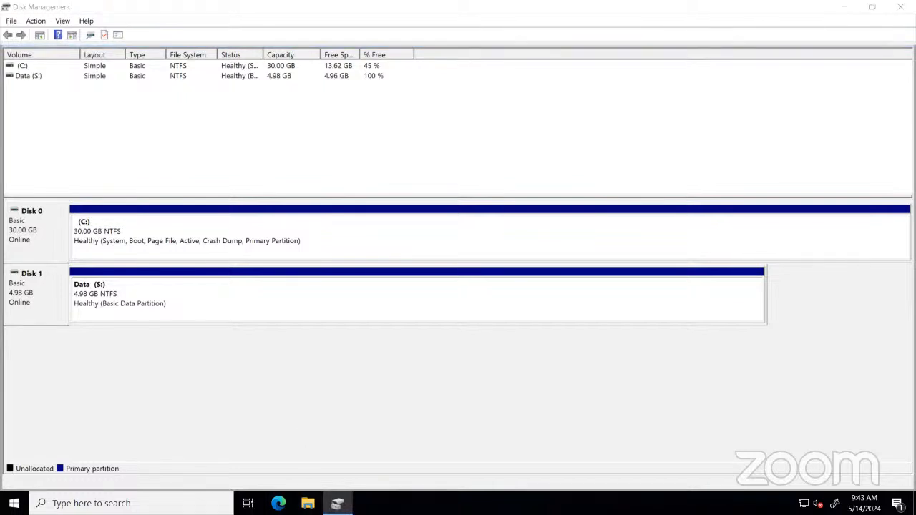
click(309, 502)
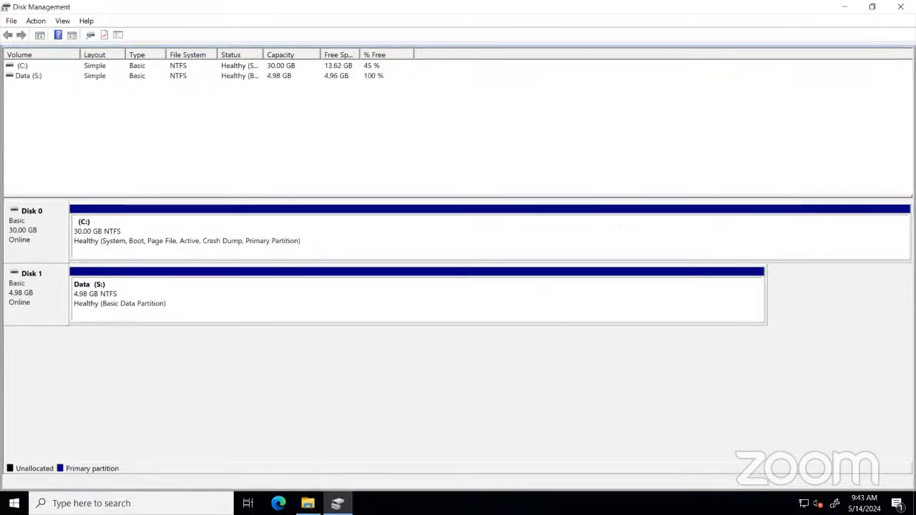
click(309, 501)
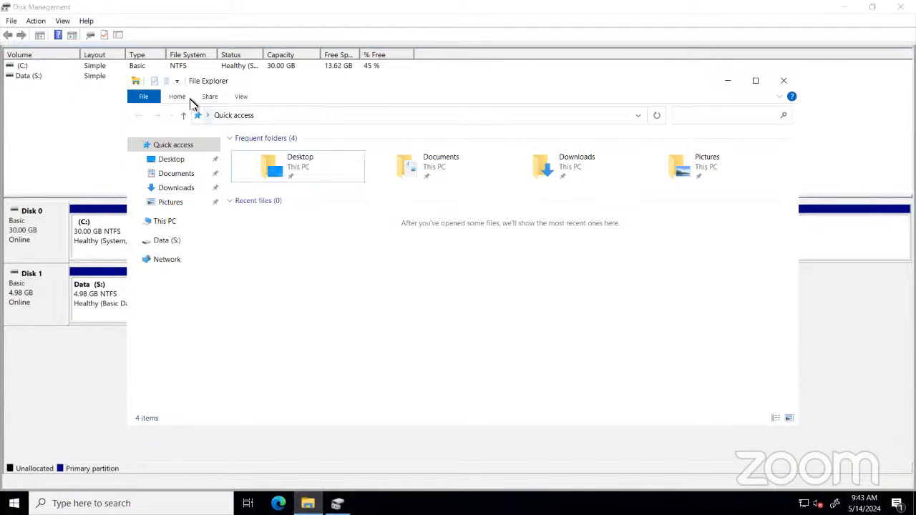
double_click(279, 80)
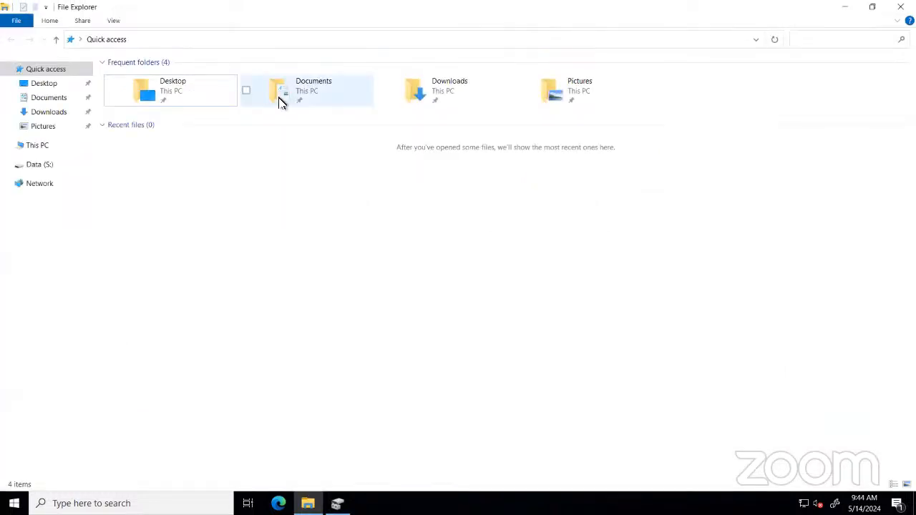
click(41, 148)
click(321, 188)
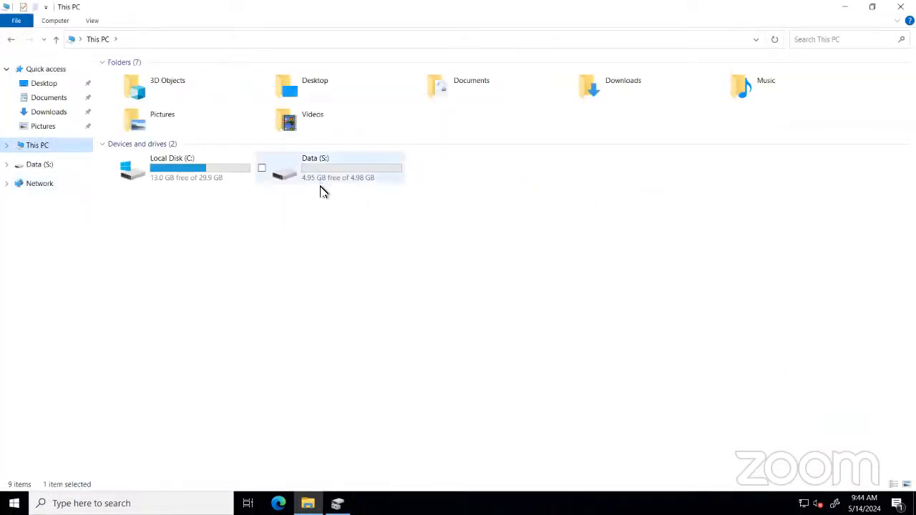
click(352, 279)
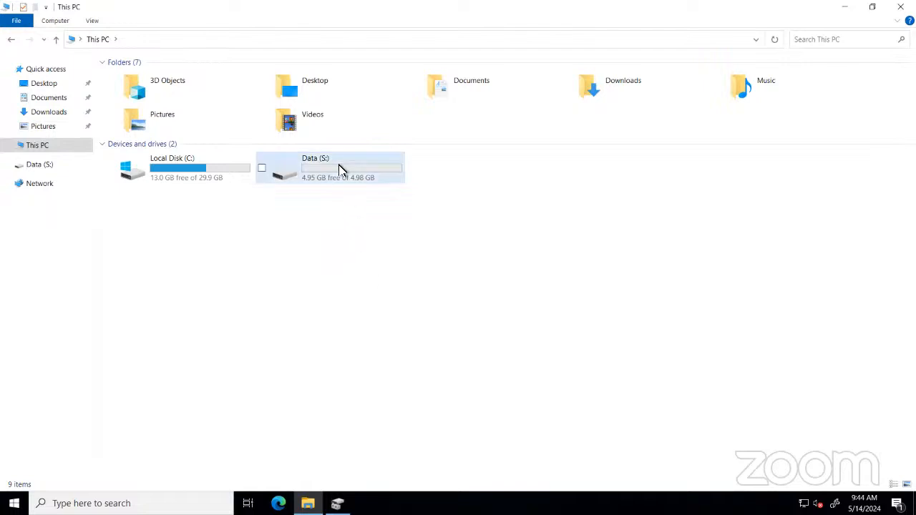
double_click(385, 169)
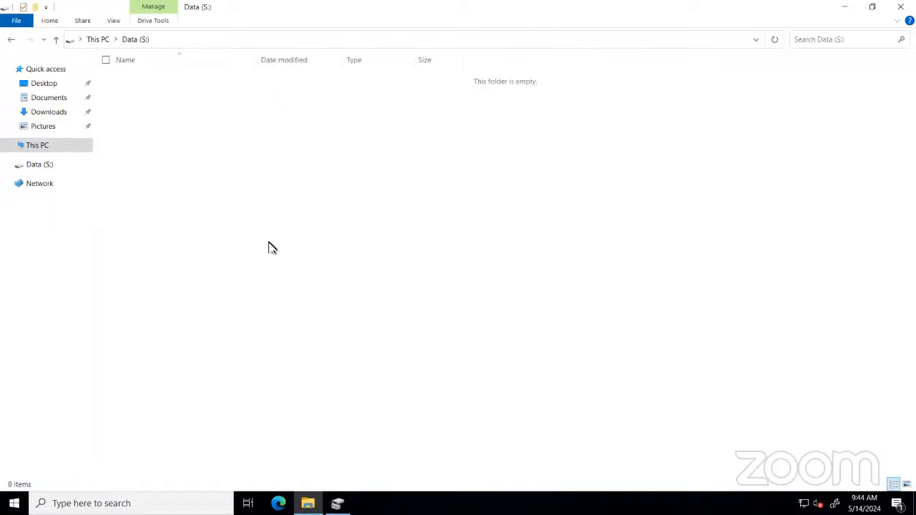
Switch to the EC2 console and open Modify volume for the 5 GiB volume.
mouse_move(231, 4)
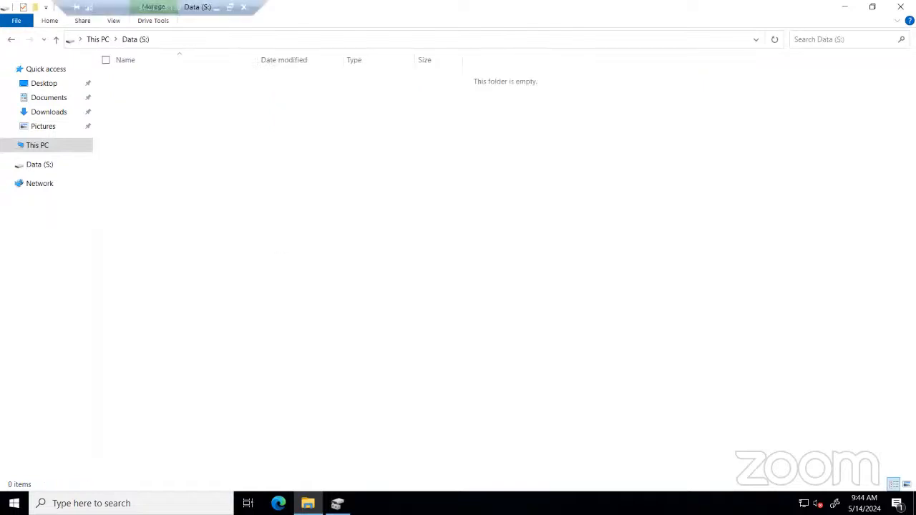
click(215, 4)
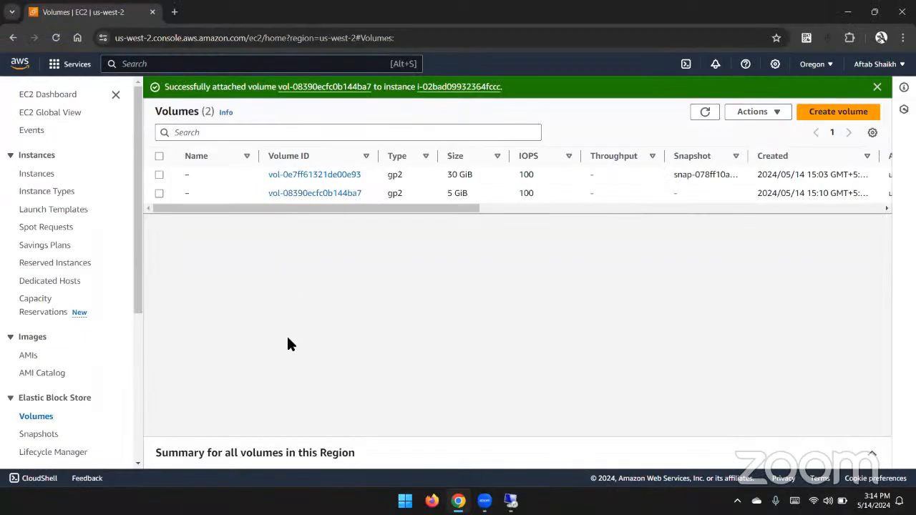
right_click(480, 194)
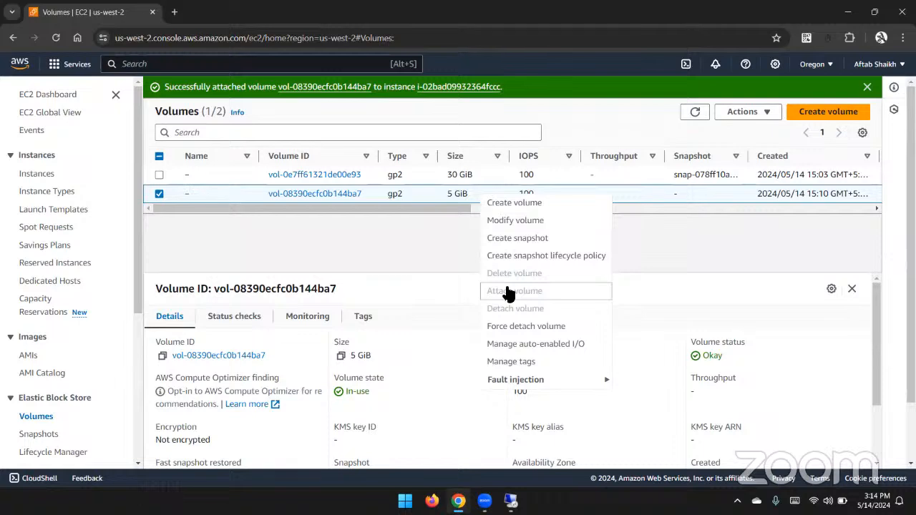
click(511, 219)
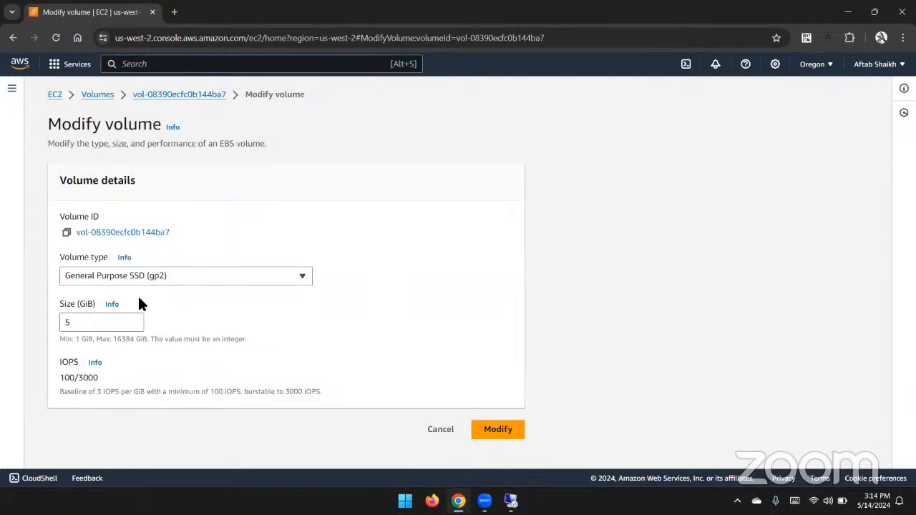
Try to set the volume size to 4 GiB.
drag(81, 324, 41, 324)
text(4)
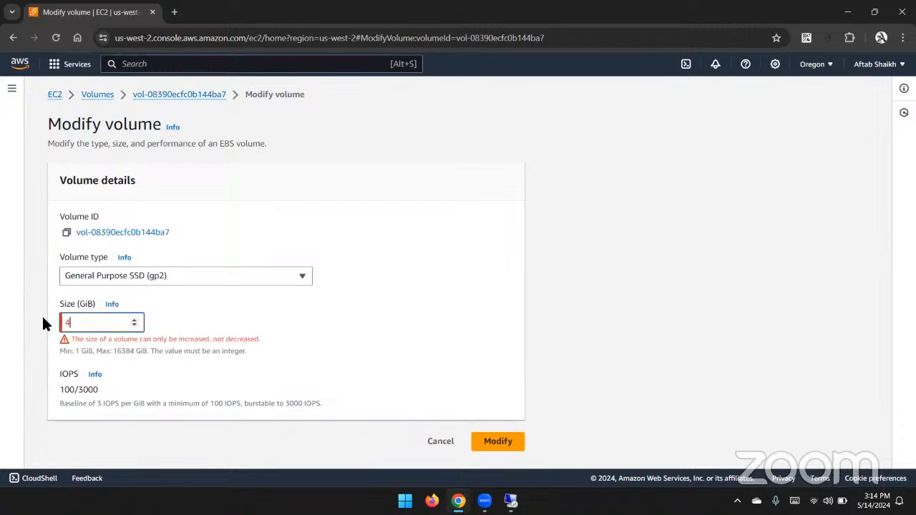
key(ctrl+plus)
key(ctrl+plus)
key(ctrl+plus)
key(ctrl+plus)
key(ctrl+plus)
key(ctrl+plus)
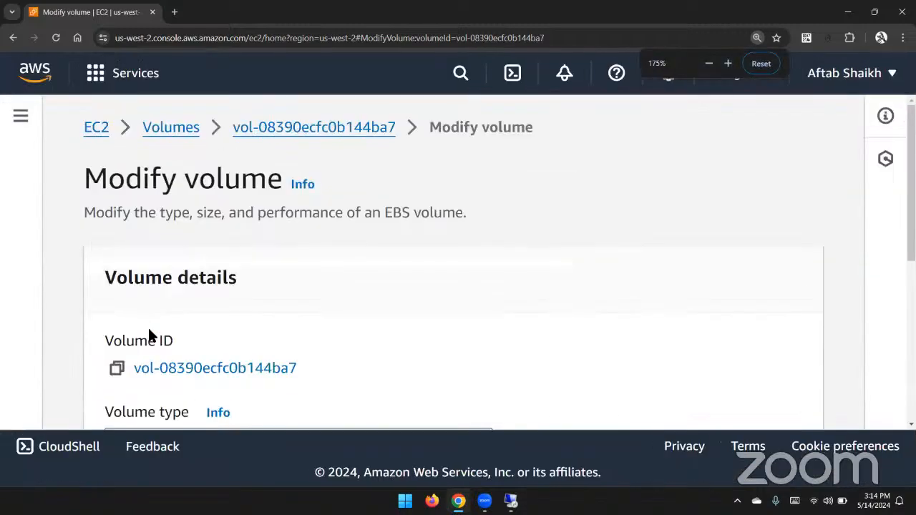
scroll(153, 333, down, 5)
key(ctrl+minus)
key(ctrl+minus)
key(ctrl+minus)
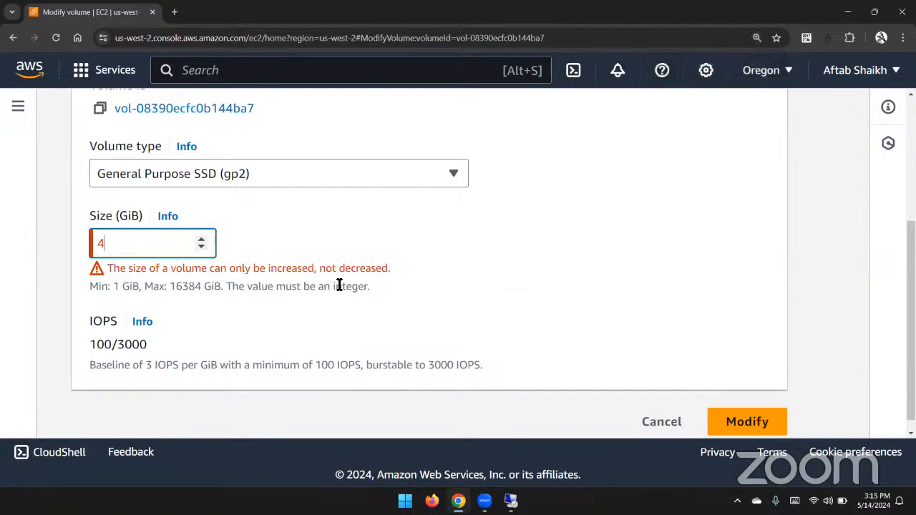
key(ctrl+minus)
key(ctrl+minus)
key(ctrl+minus)
key(ctrl+minus)
key(ctrl+minus)
key(ctrl+minus)
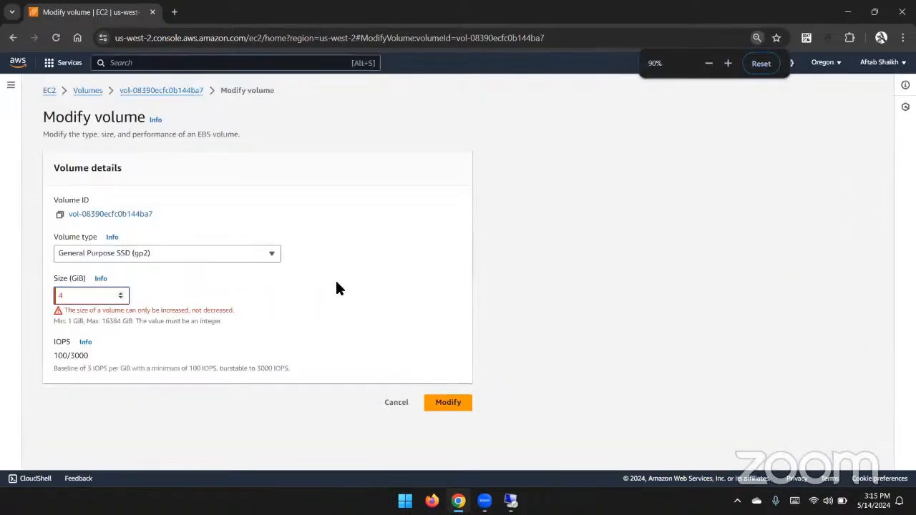
key(ctrl+plus)
key(ctrl+plus)
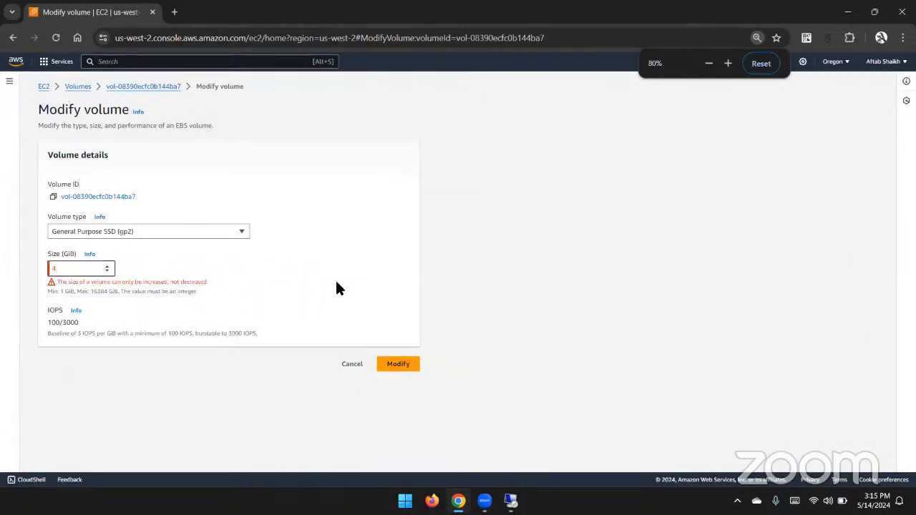
key(ctrl+plus)
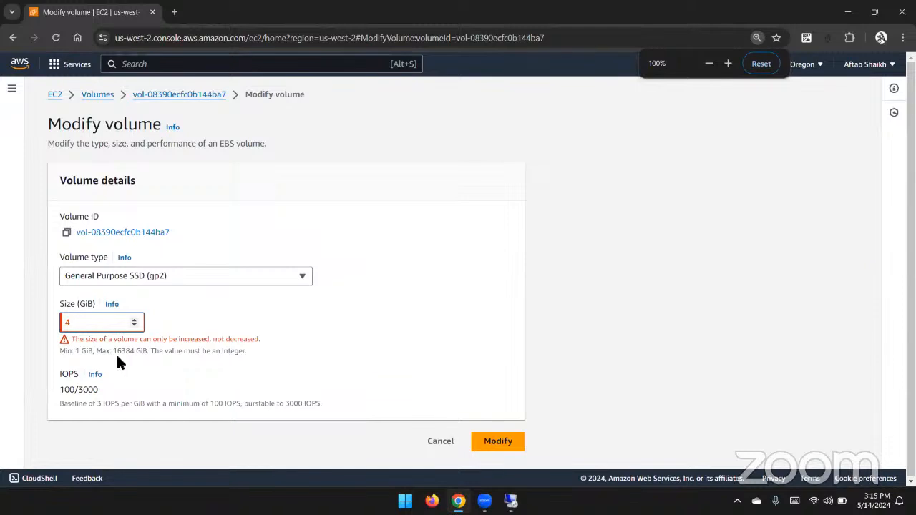
Set the volume size to 7 GiB, submit the modification, and refresh the volumes list.
double_click(96, 323)
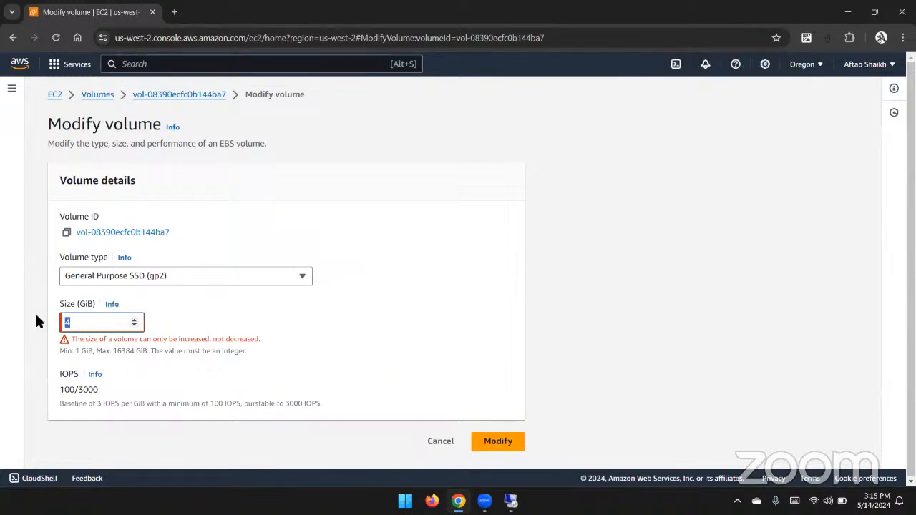
text(7)
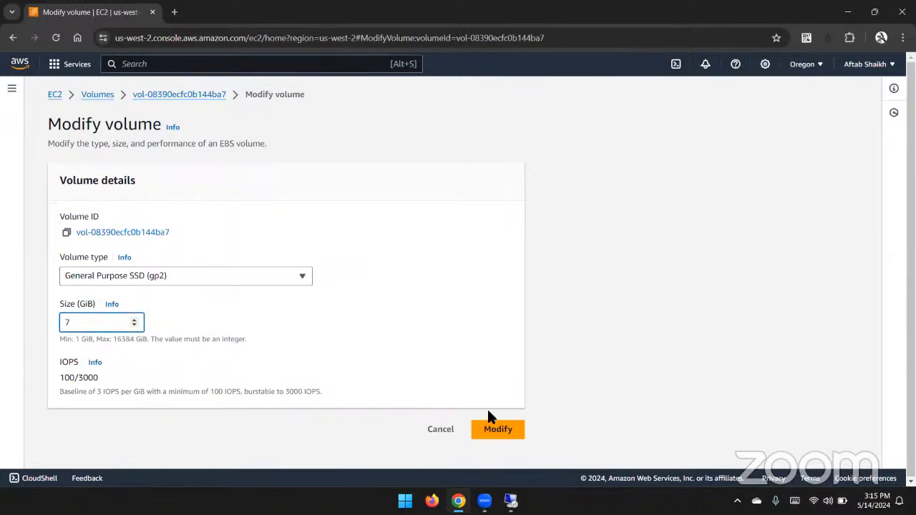
click(498, 430)
click(627, 378)
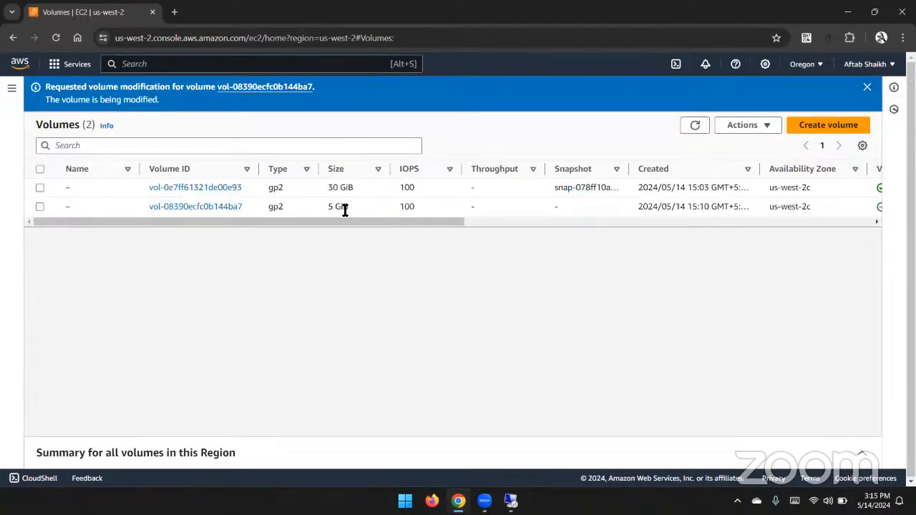
drag(331, 208, 357, 210)
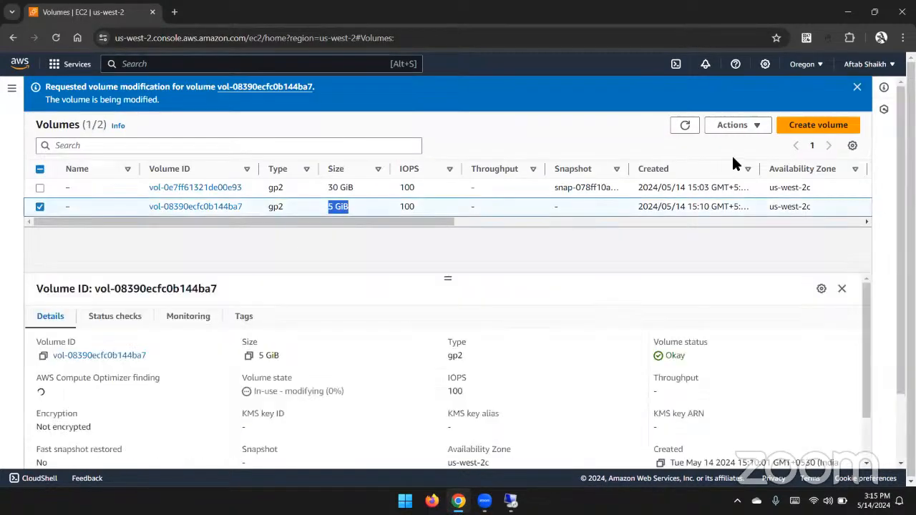
click(676, 127)
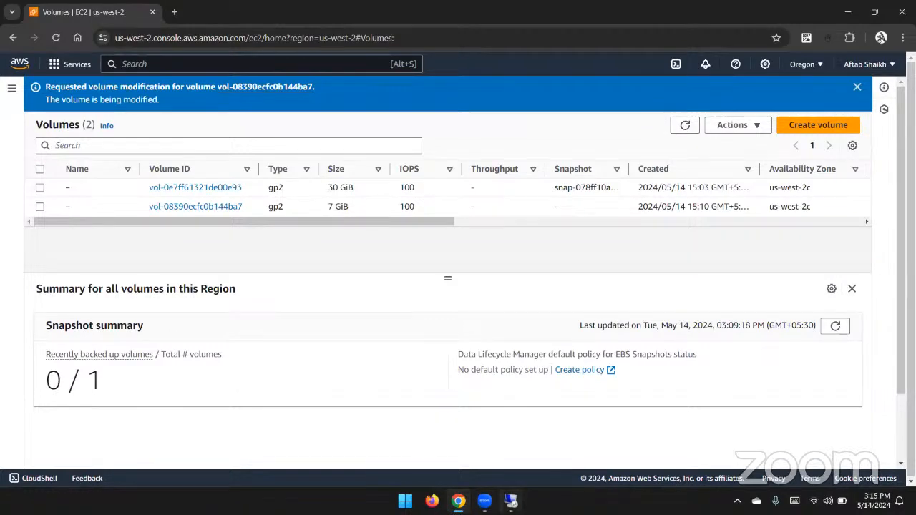
Return to the server, rescan disks, and extend Data (S:) with all 2048 MB of Disk 1's unallocated space.
click(511, 501)
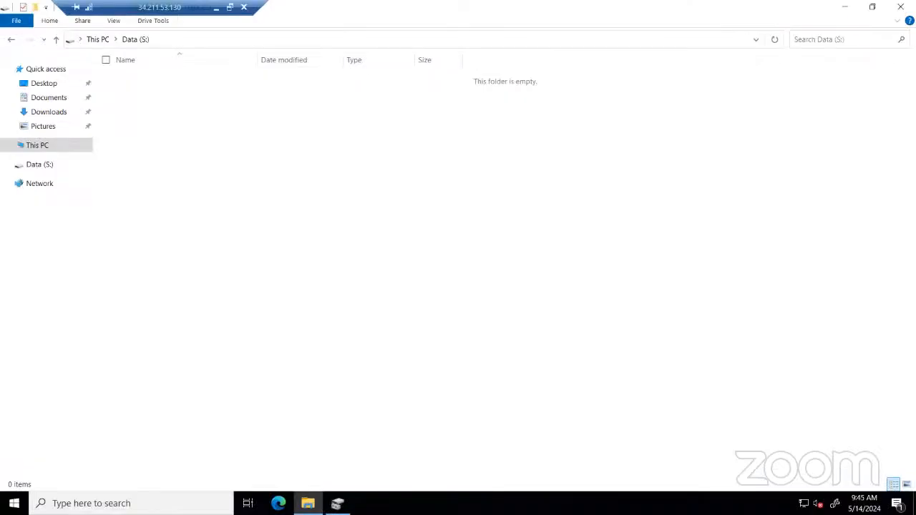
click(337, 503)
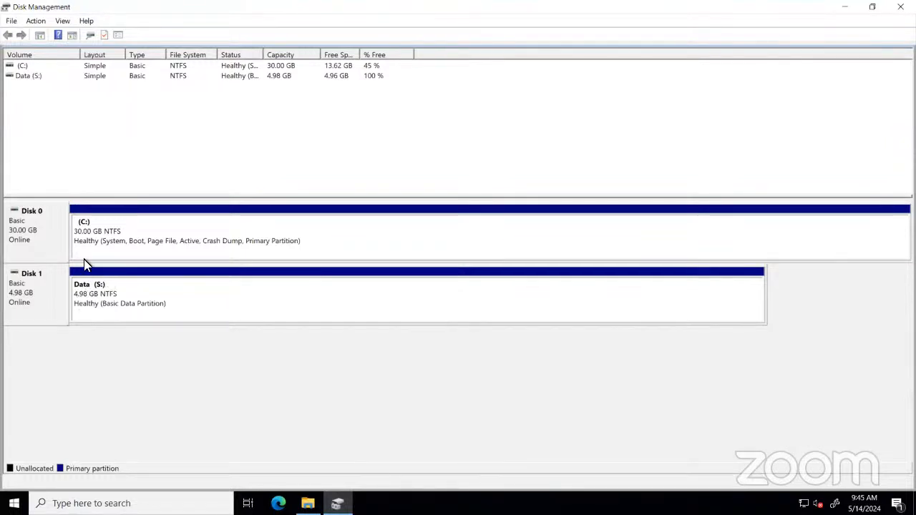
click(90, 36)
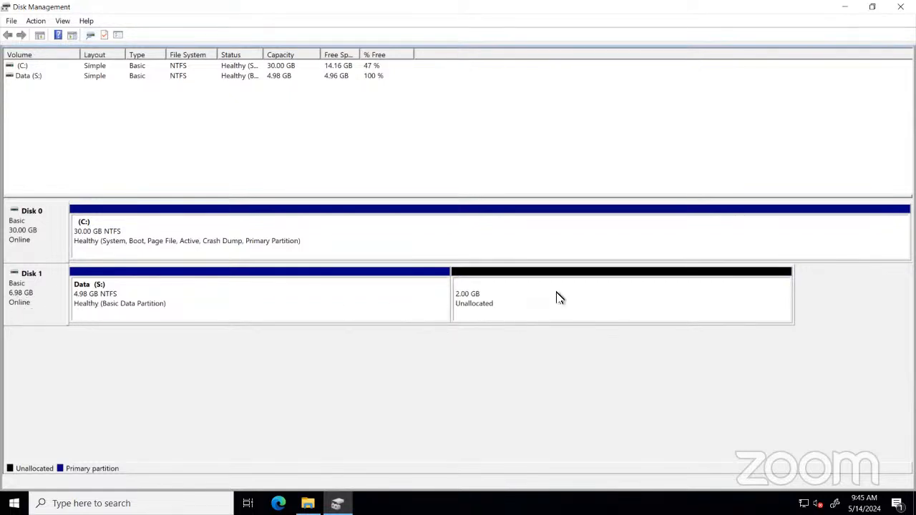
right_click(413, 281)
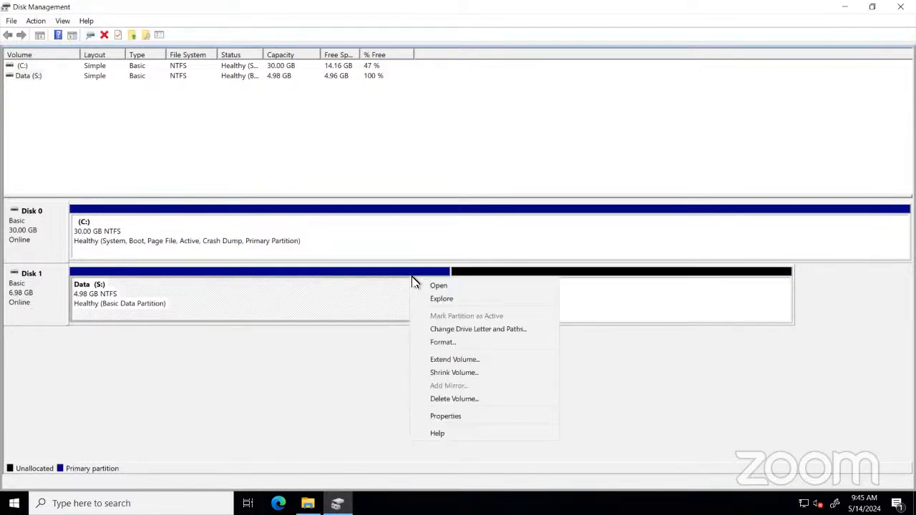
click(454, 360)
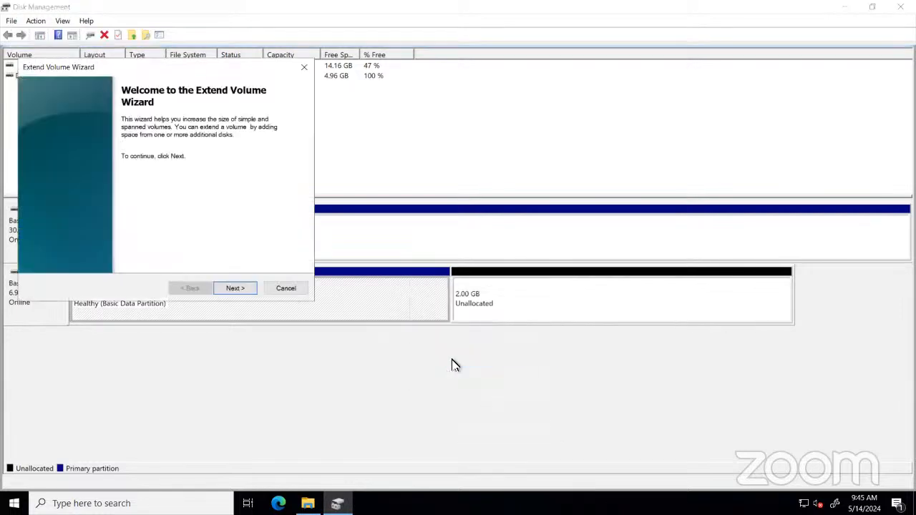
click(233, 288)
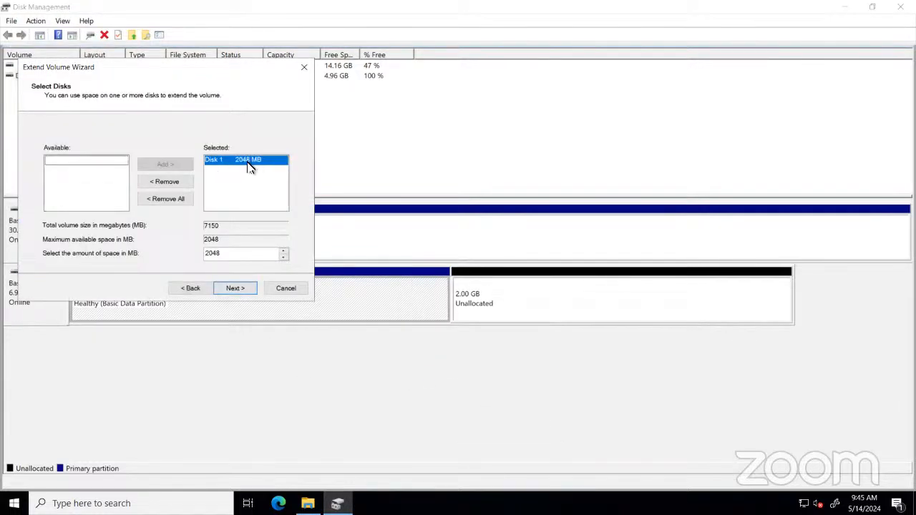
click(238, 290)
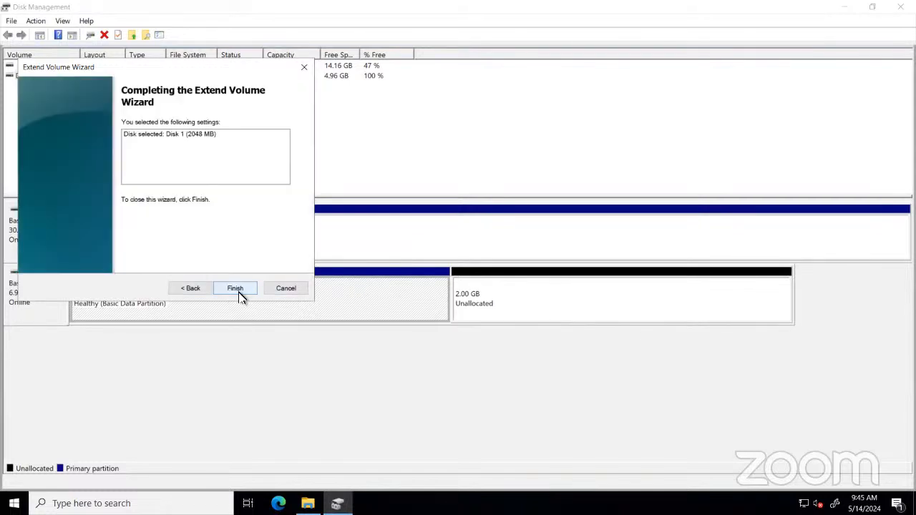
click(238, 290)
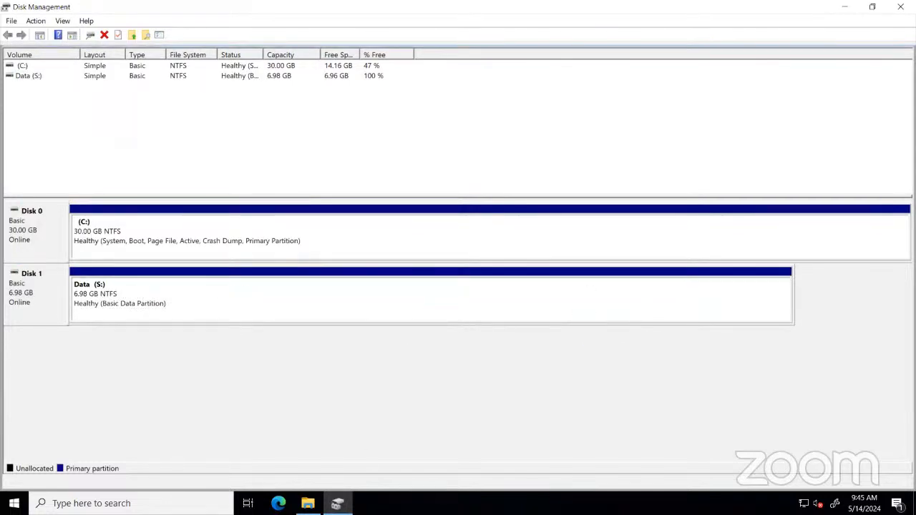
Open File Explorer and check the Data (S:) drive's capacity under This PC.
click(307, 504)
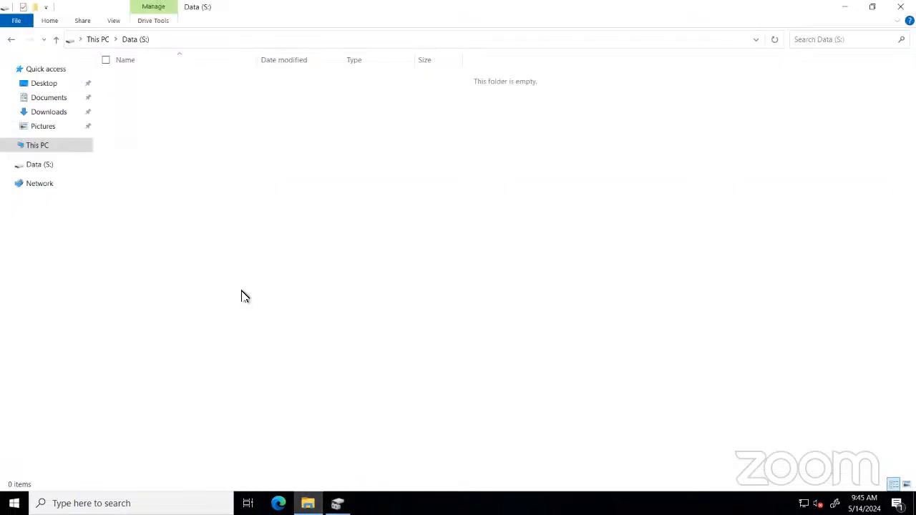
click(10, 39)
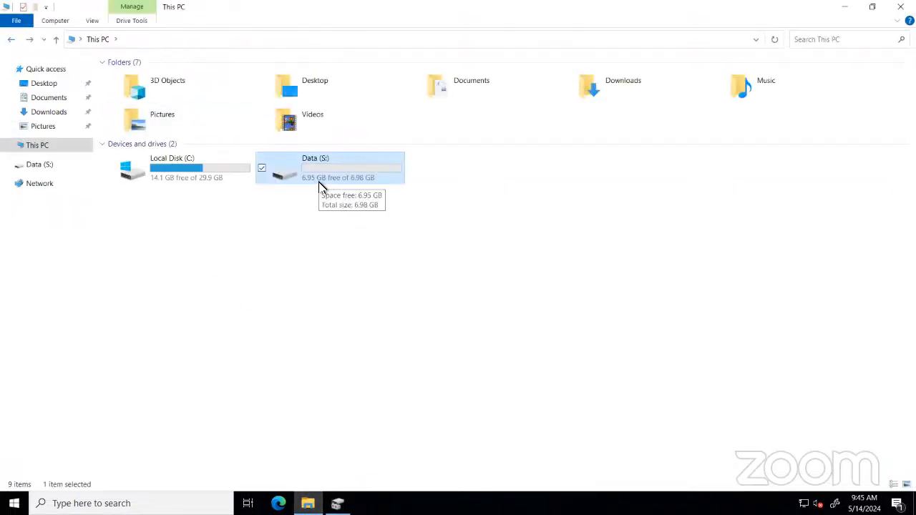
click(415, 275)
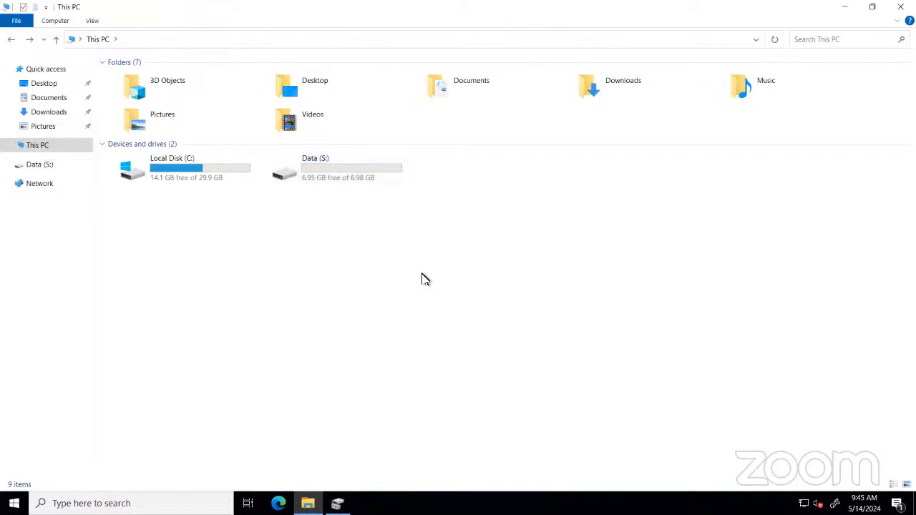
Leave the remote session and terminate instance Ser1, dismissing the remote desktop notice.
mouse_move(180, 6)
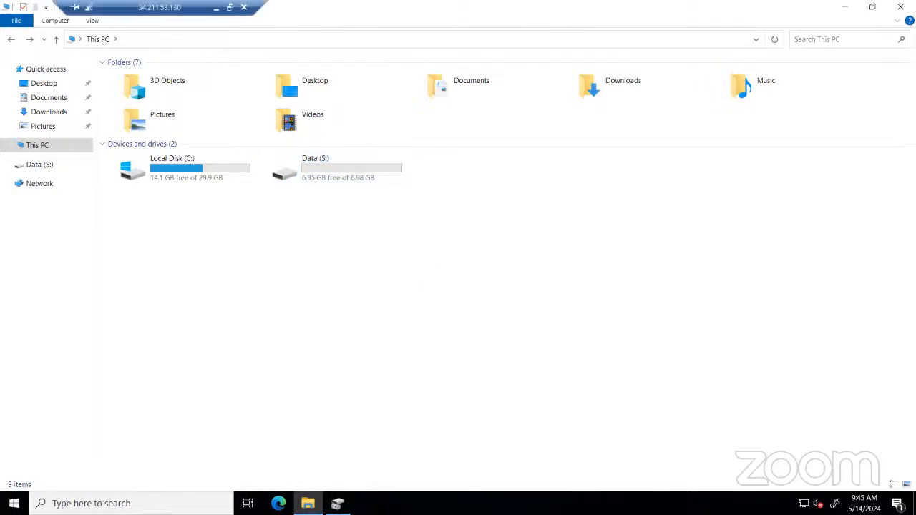
click(216, 8)
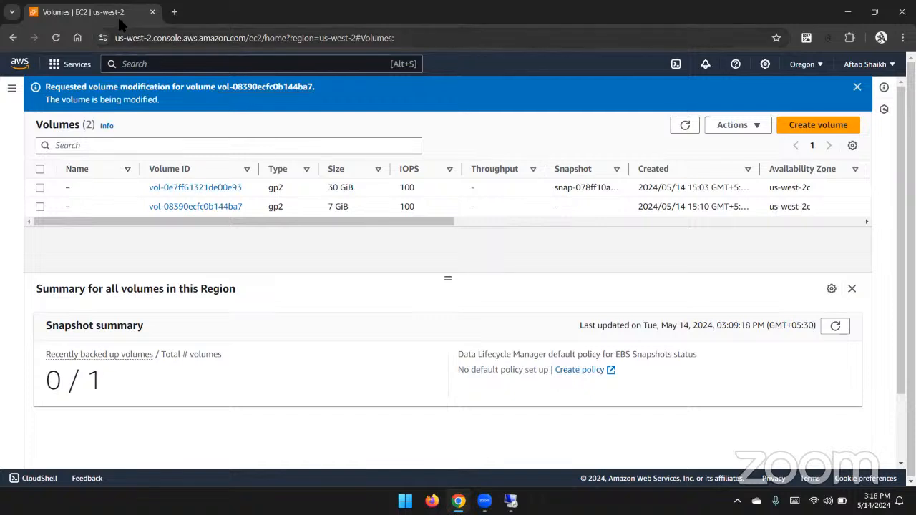
click(12, 90)
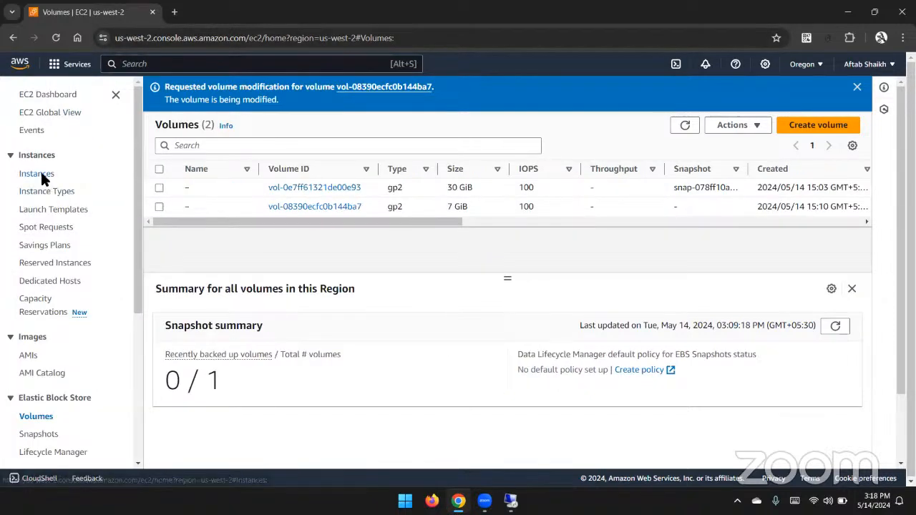
click(40, 172)
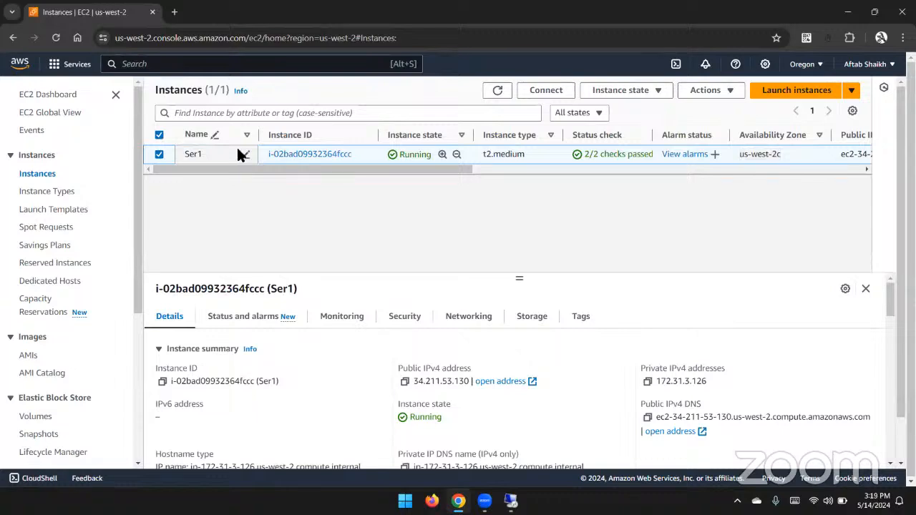
right_click(238, 150)
click(284, 304)
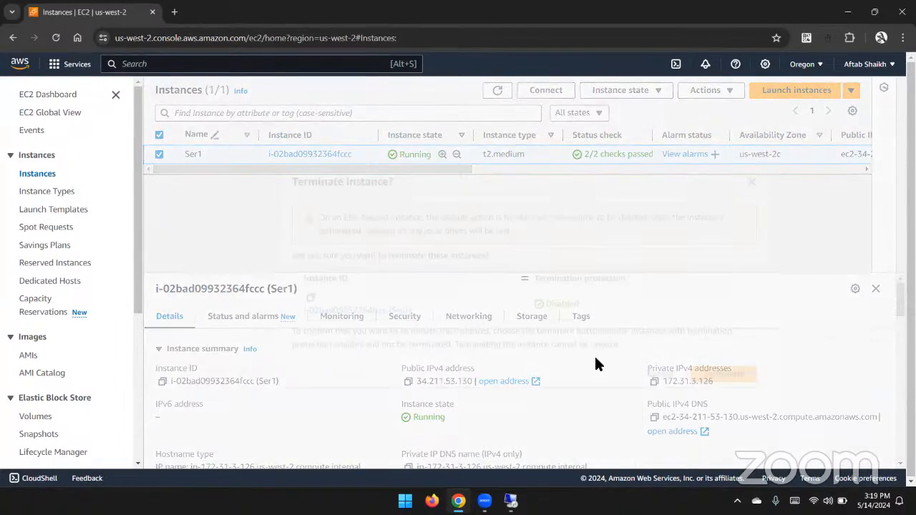
click(708, 369)
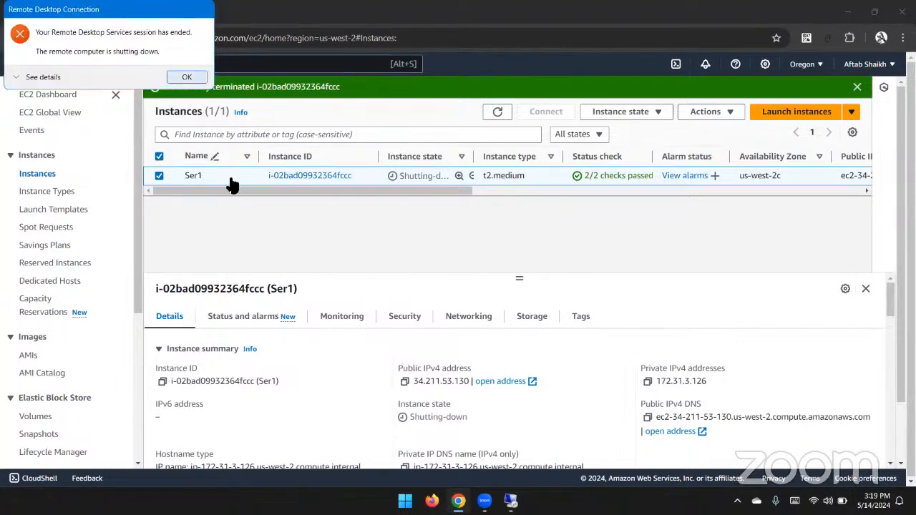
click(575, 96)
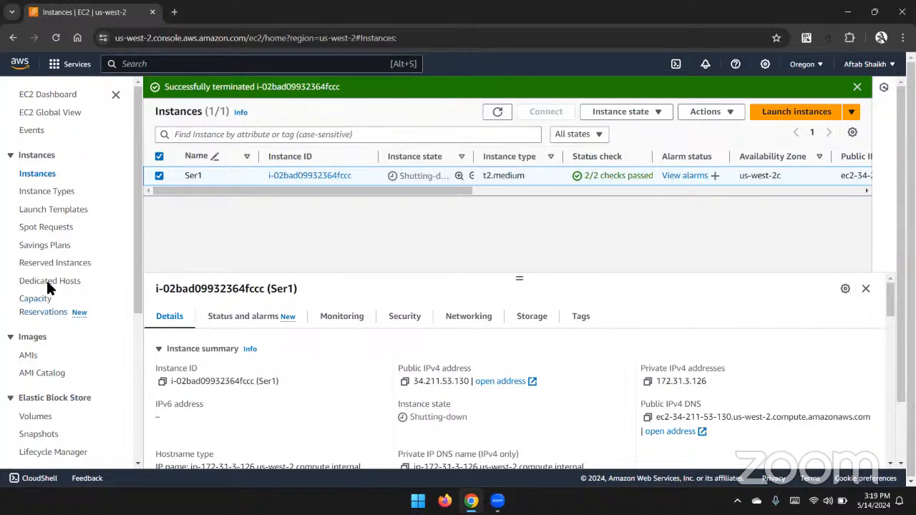
Open the Volumes list, refresh it several times, and scroll across to check the remaining volume's state.
click(31, 416)
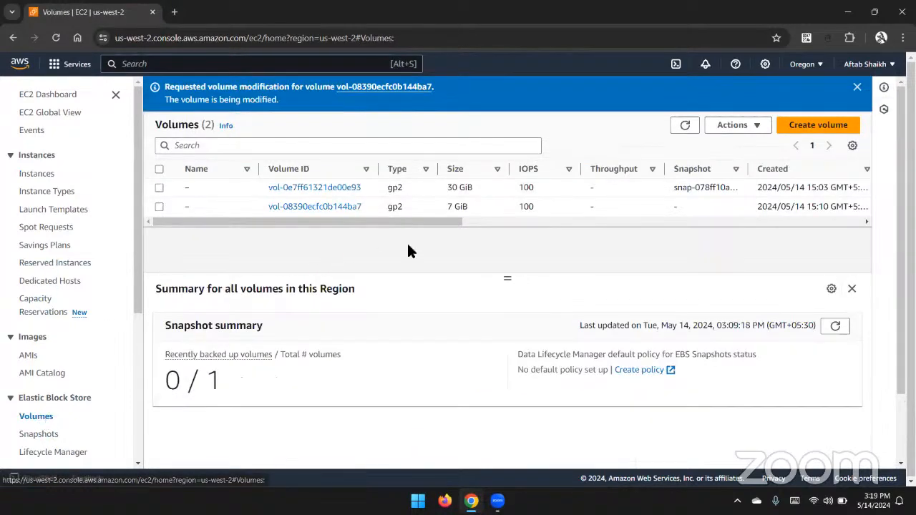
click(485, 188)
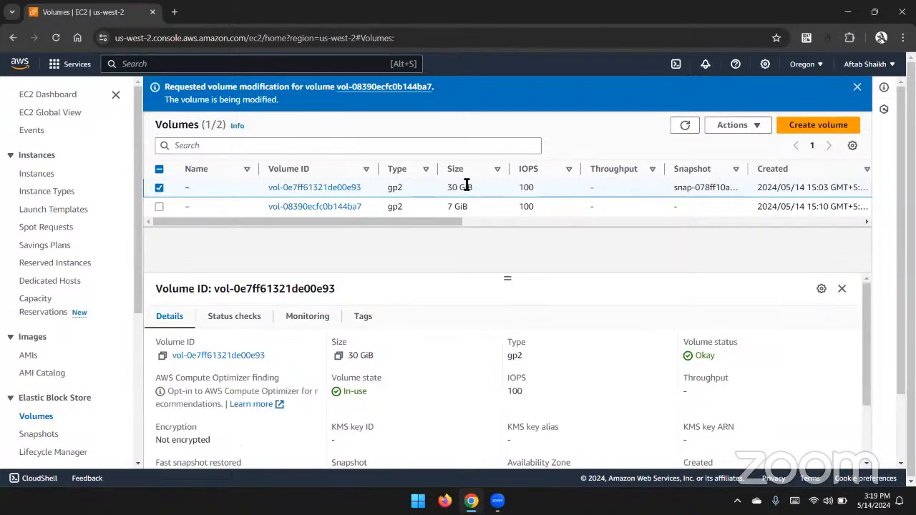
click(680, 128)
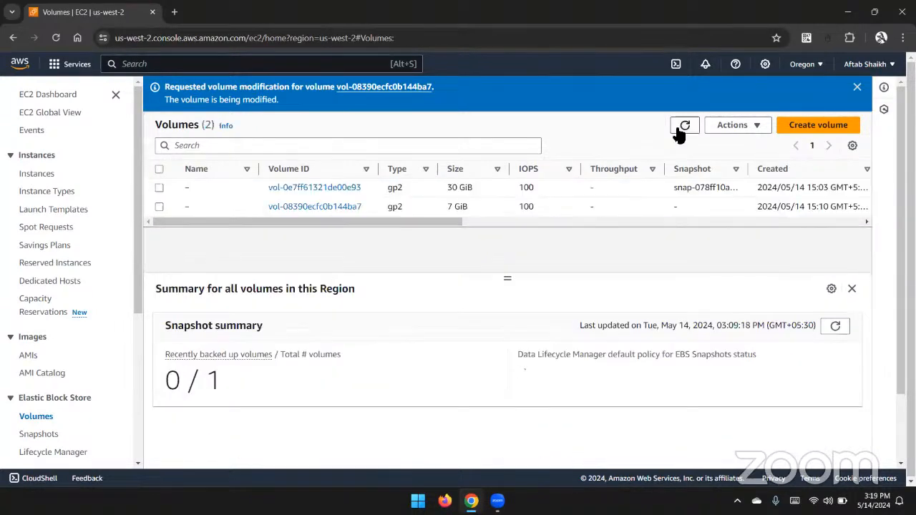
click(857, 86)
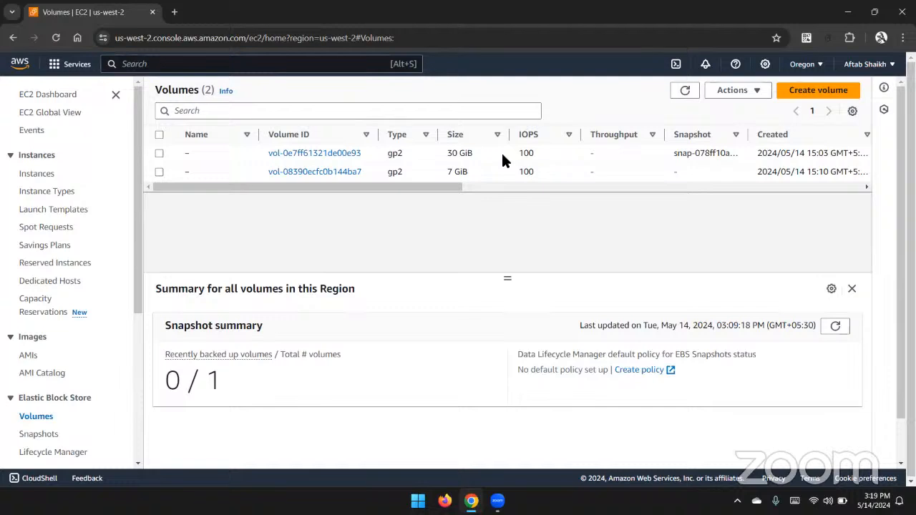
click(678, 93)
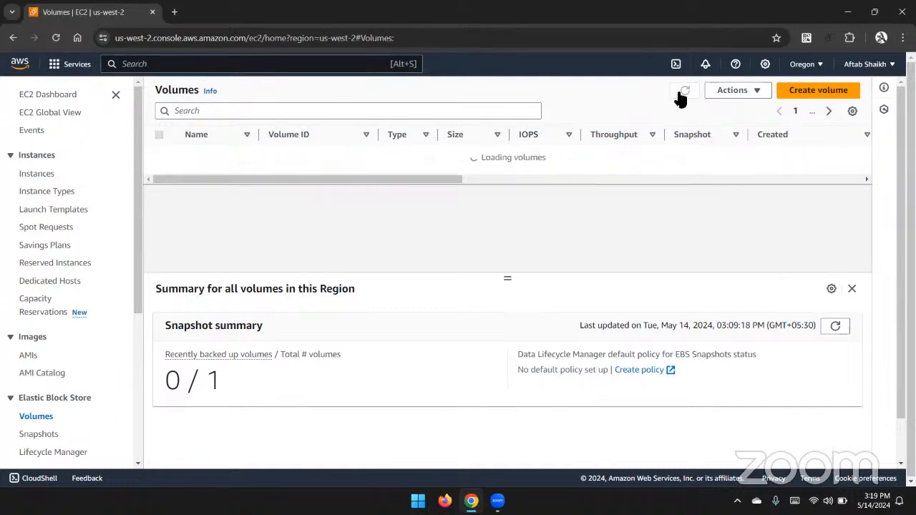
click(678, 93)
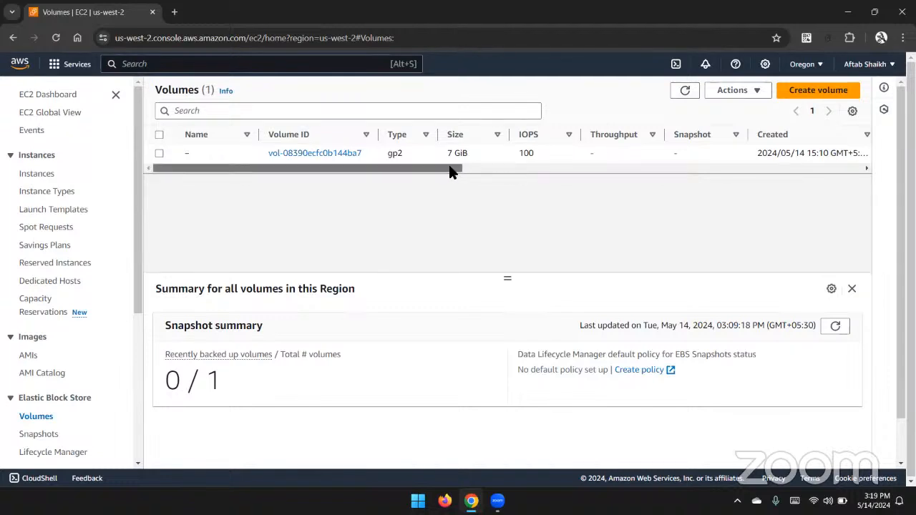
drag(452, 170, 624, 168)
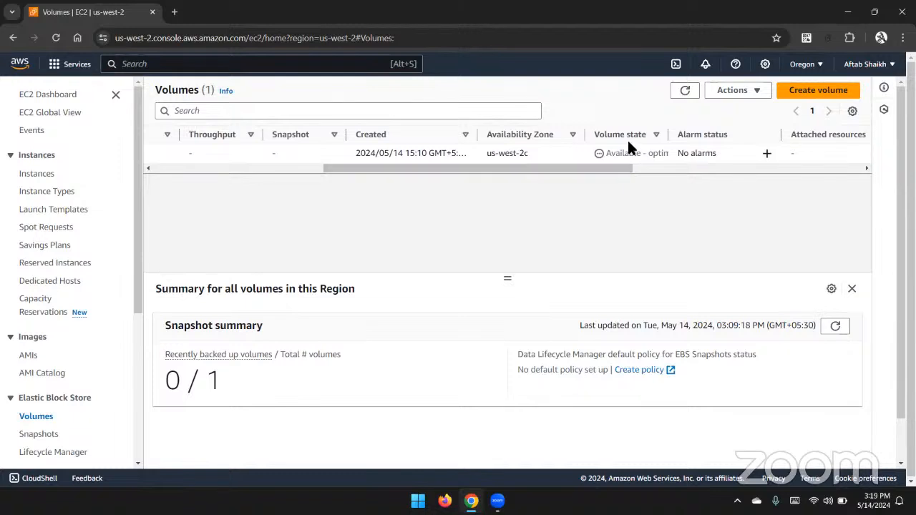
click(692, 91)
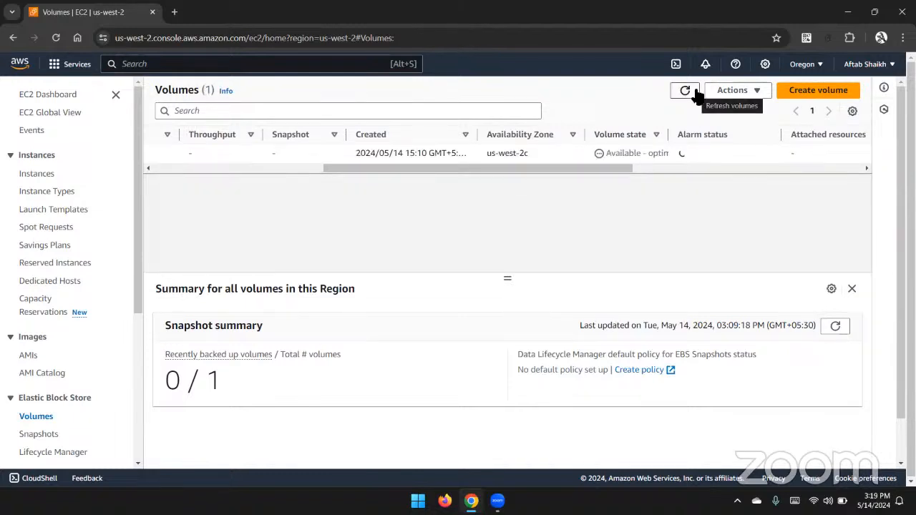
drag(622, 170, 373, 192)
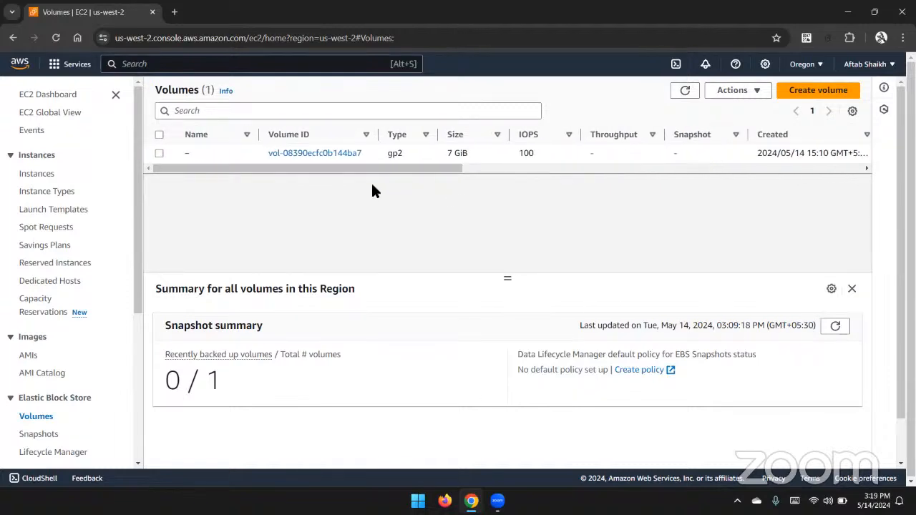
Delete the 7 GiB data volume, confirming the deletion by entering delete.
click(436, 156)
right_click(437, 158)
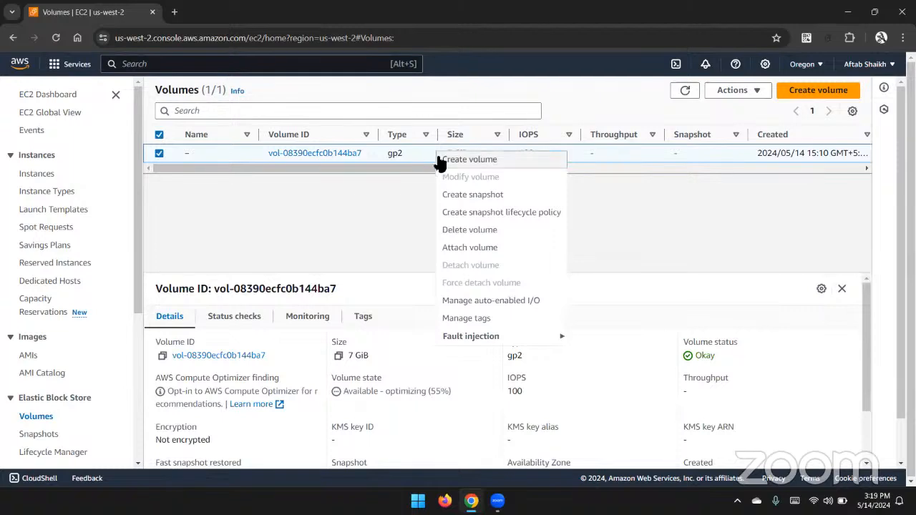
click(471, 230)
click(594, 315)
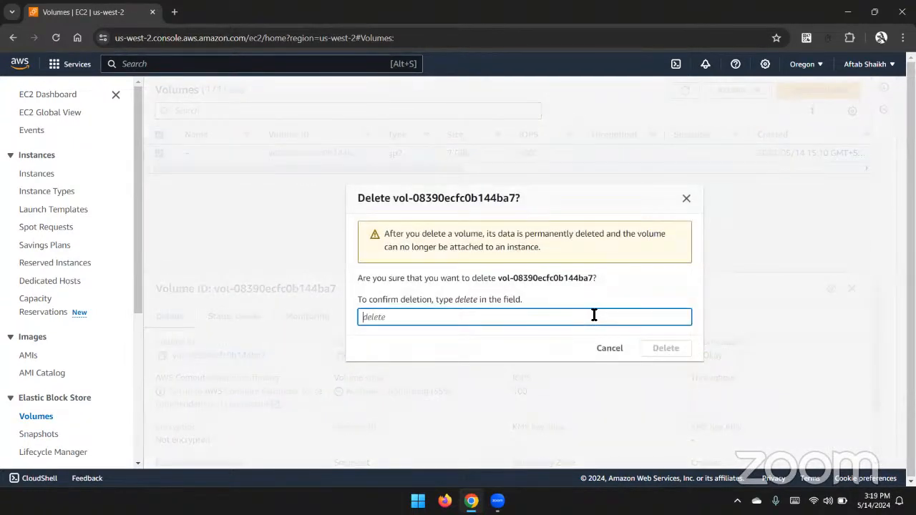
text(delete)
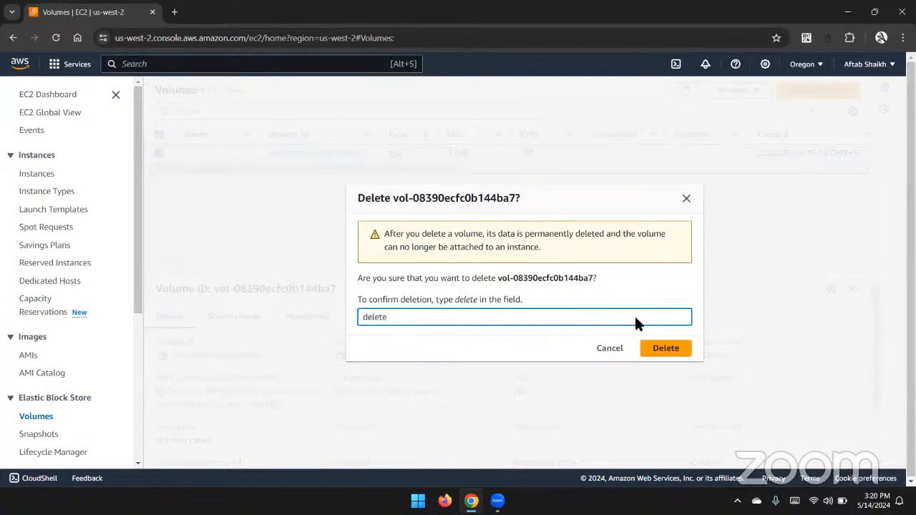
click(662, 353)
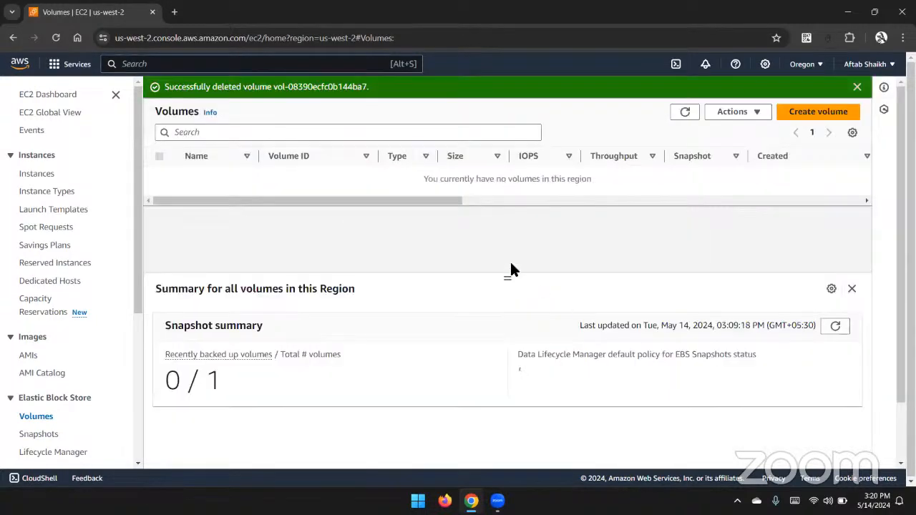